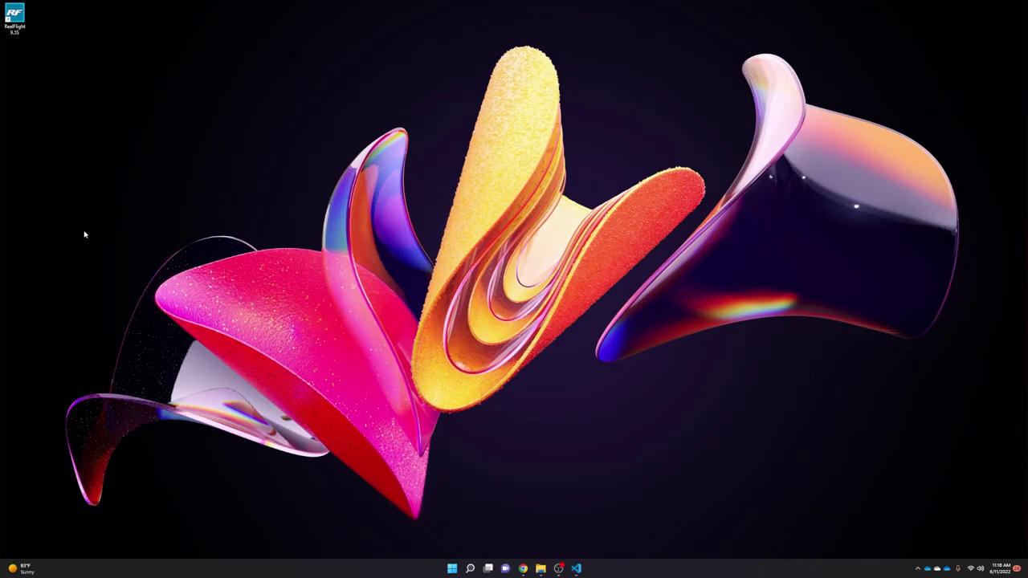
- Launch RealFlight 9.5S from the desktop and dismiss its startup dialog
double_click(21, 27)
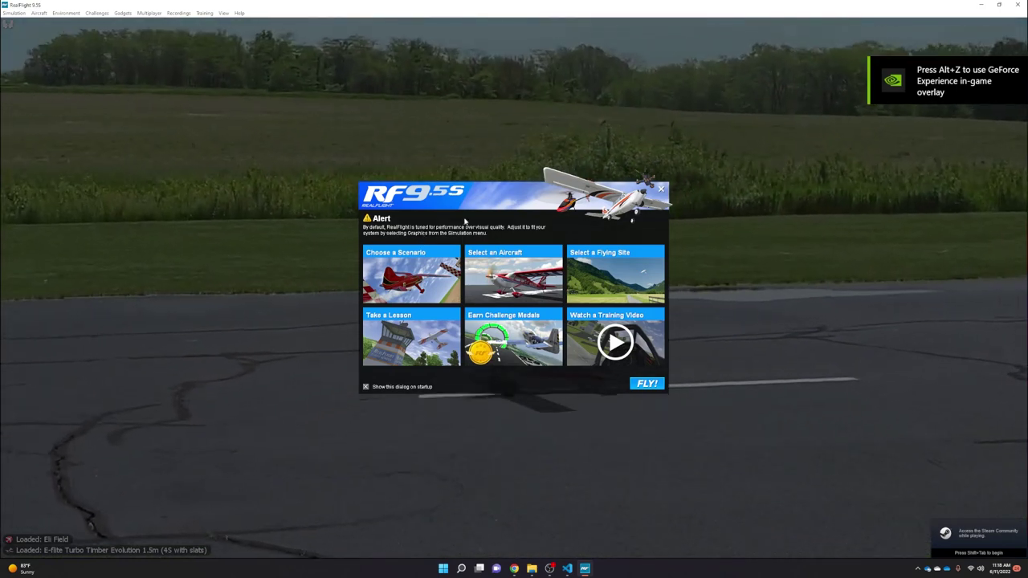
click(660, 189)
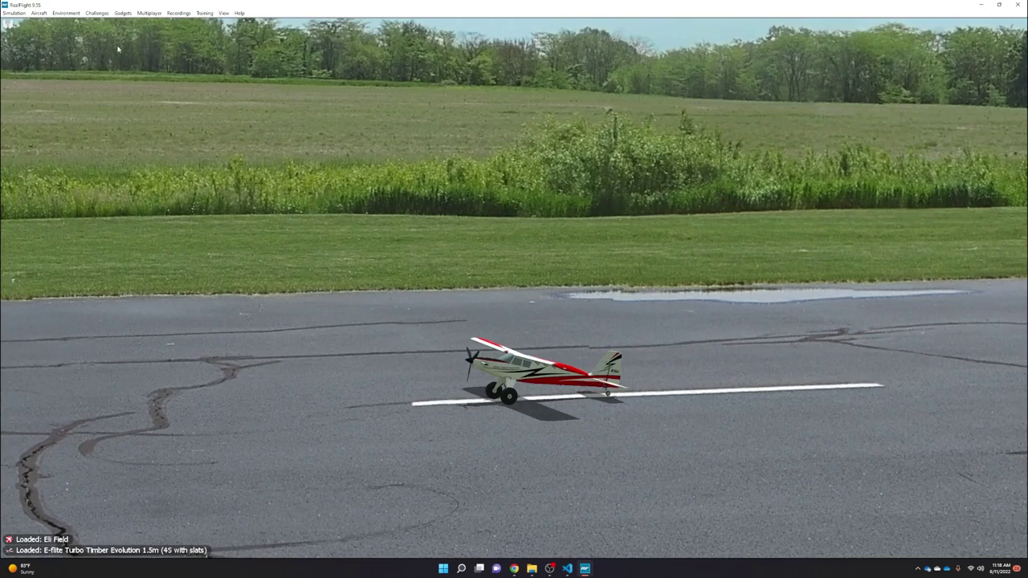
- Examine the channel-to-input assignments in the Horus X12S - F-35B profile of the FrSky Horus Joystick, leaving the profile as it is
click(14, 13)
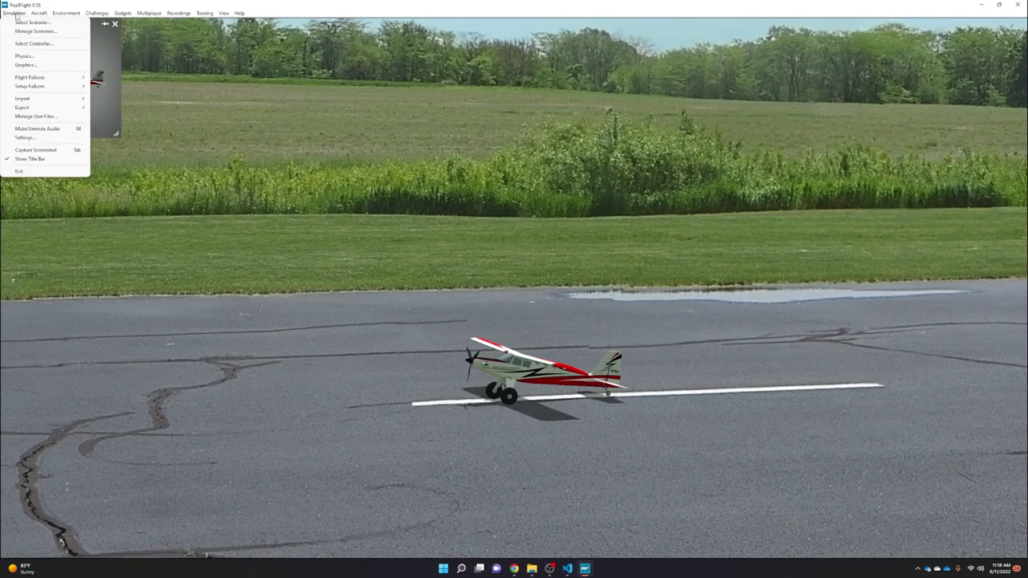
click(46, 44)
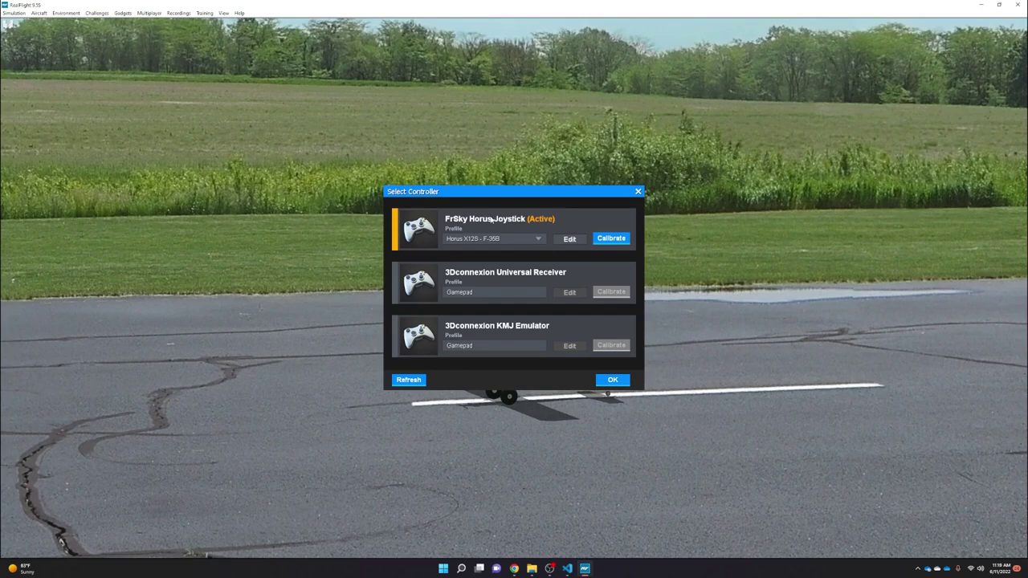
click(569, 239)
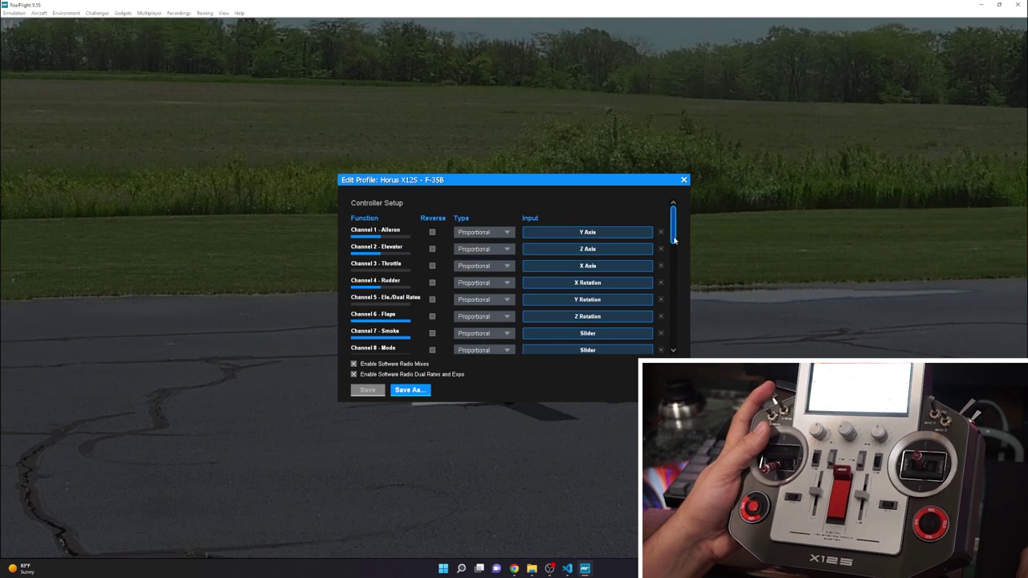
scroll(674, 240, down, 3)
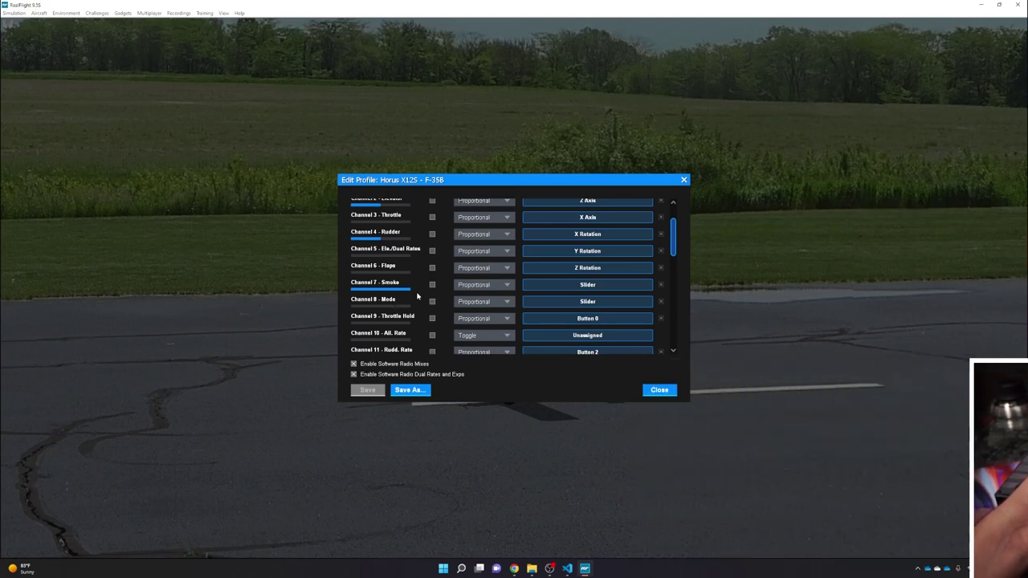
scroll(594, 296, up, 2)
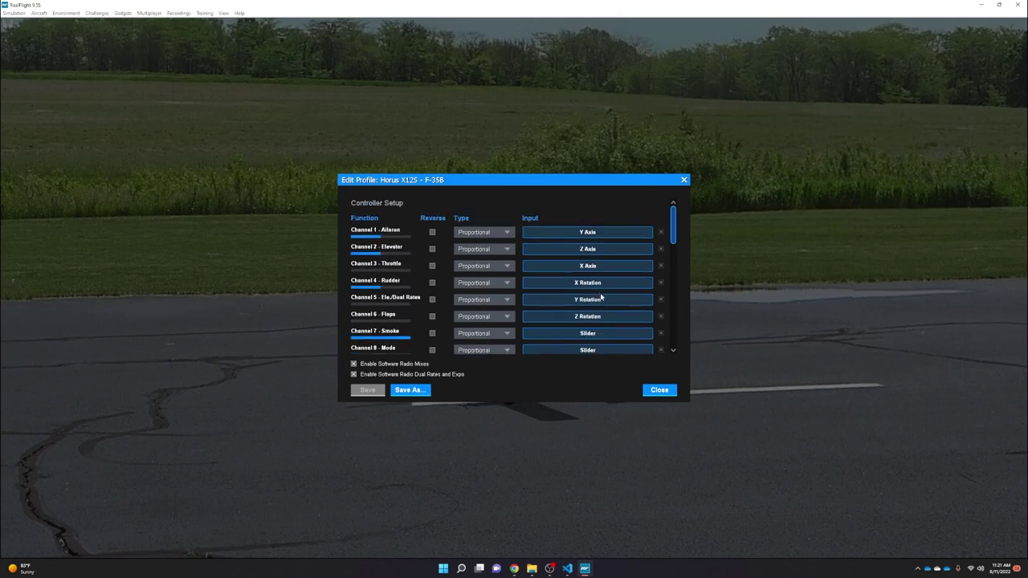
scroll(623, 306, down, 1)
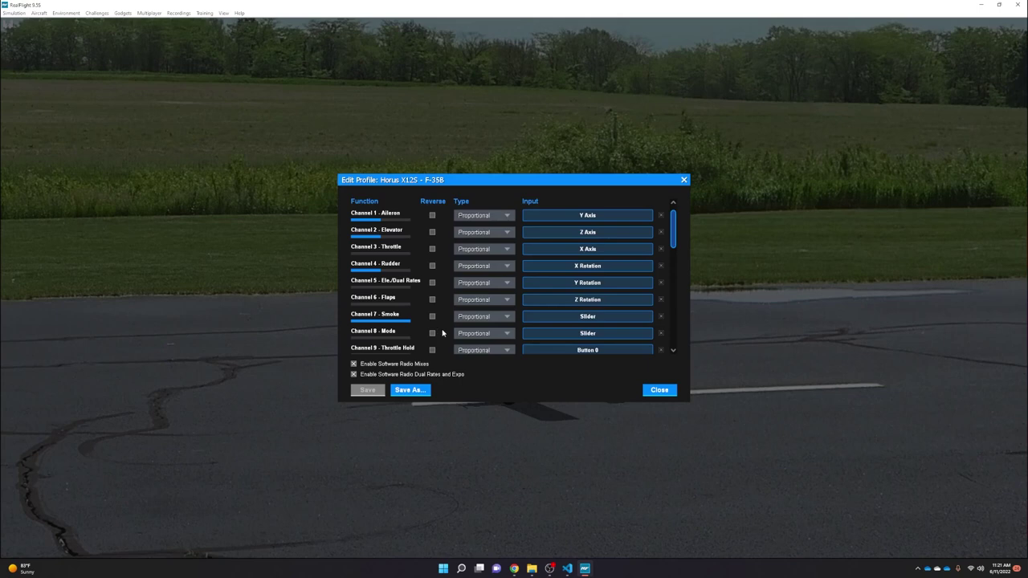
scroll(434, 251, up, 1)
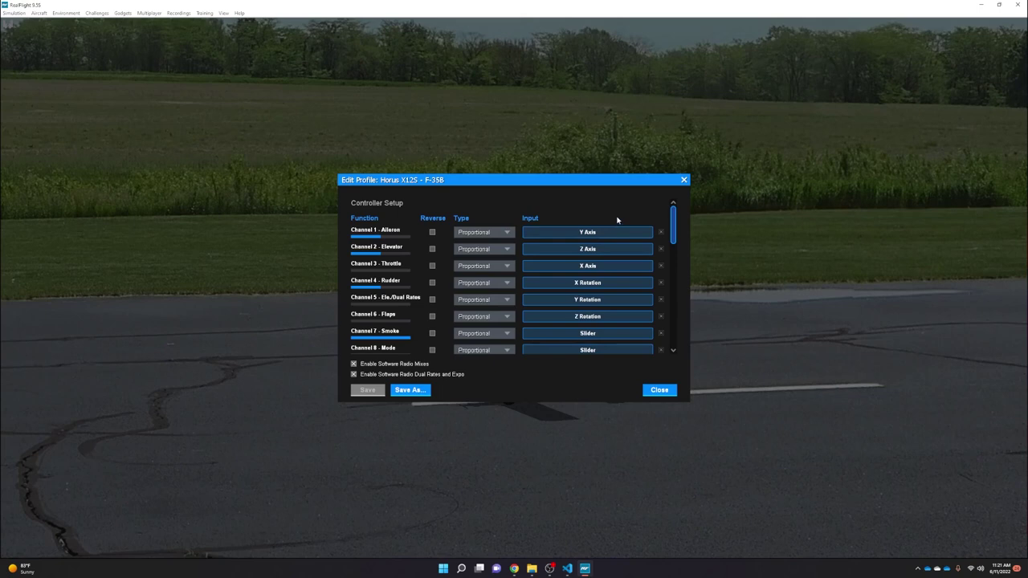
scroll(459, 258, down, 1)
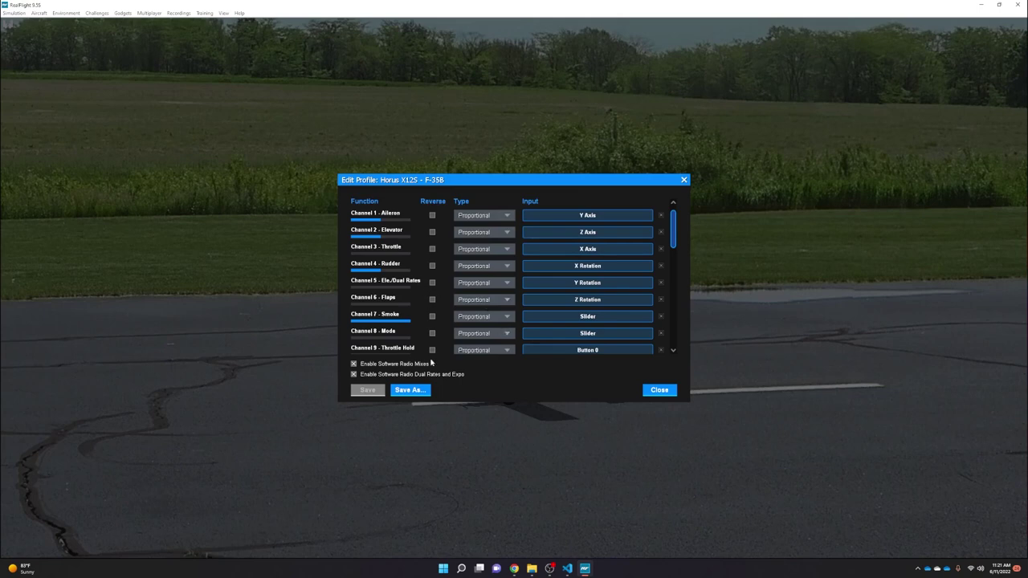
click(665, 392)
click(622, 383)
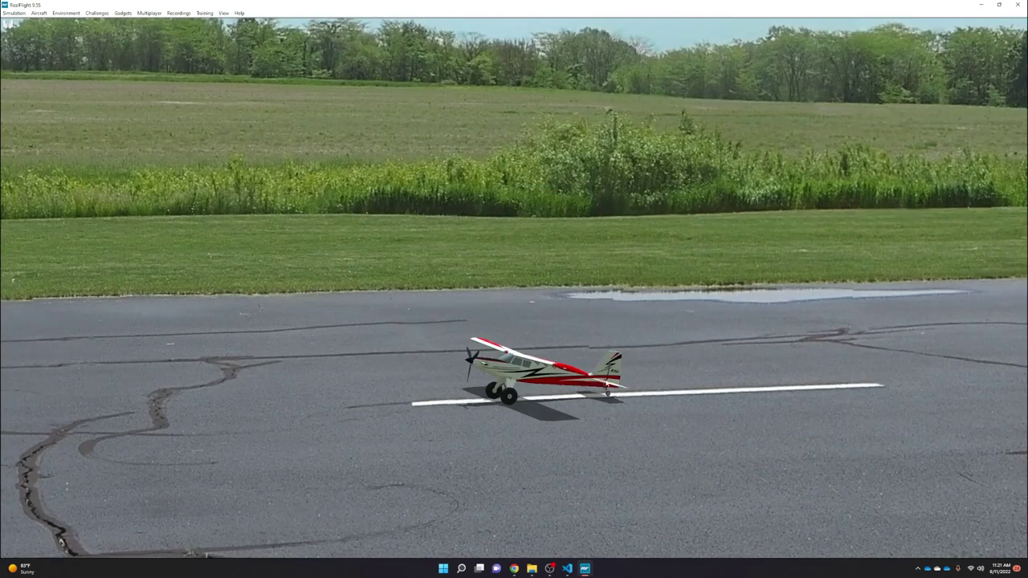
- Set RealFlight Link Enabled to Yes in the simulation's physics settings
click(14, 13)
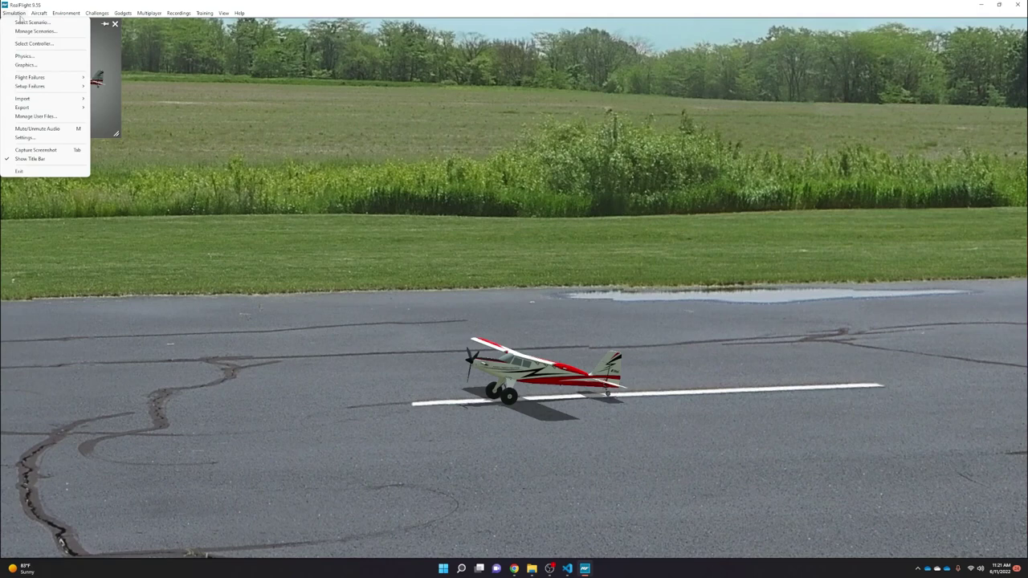
click(52, 139)
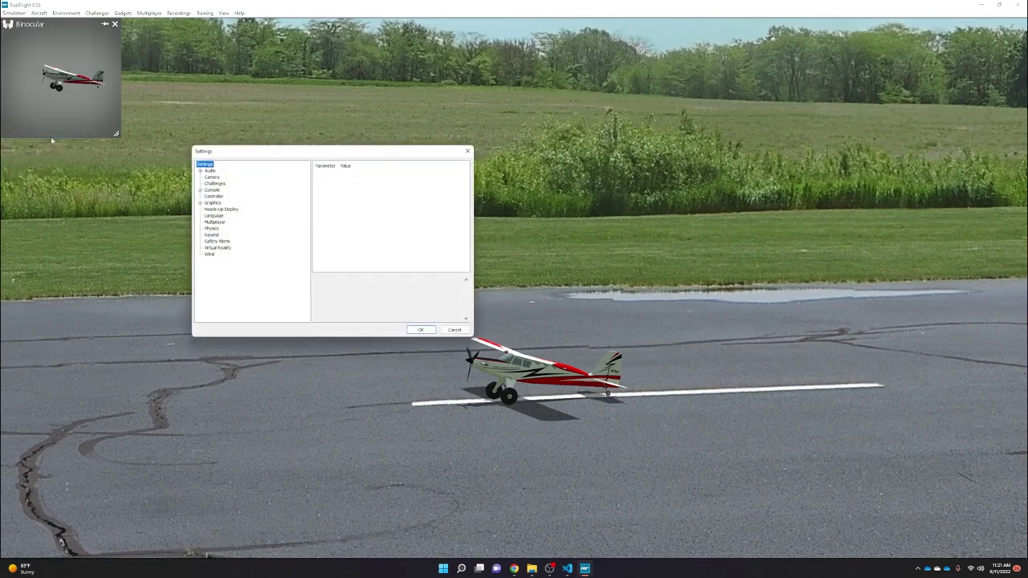
drag(265, 152, 375, 171)
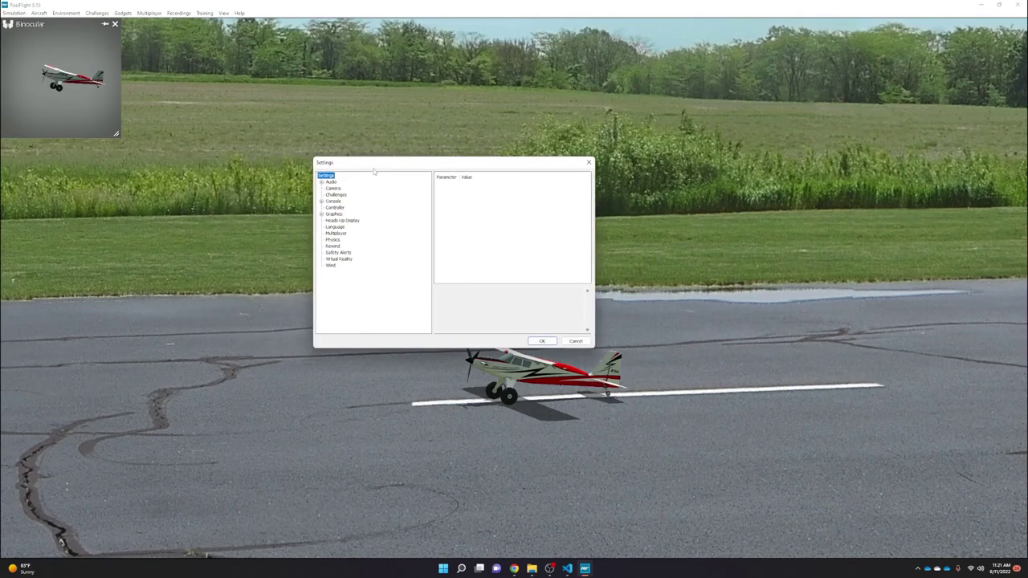
click(334, 240)
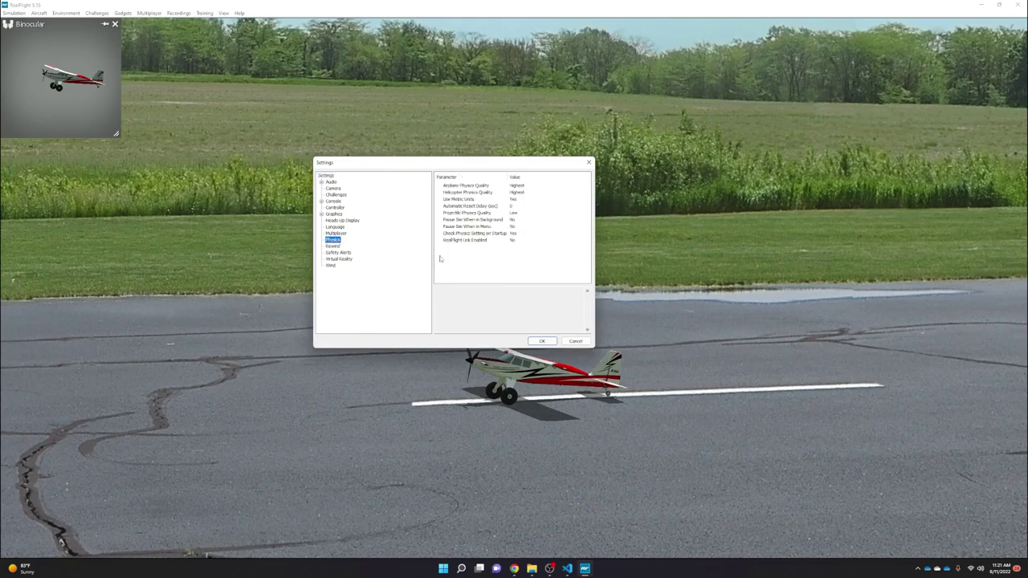
click(516, 243)
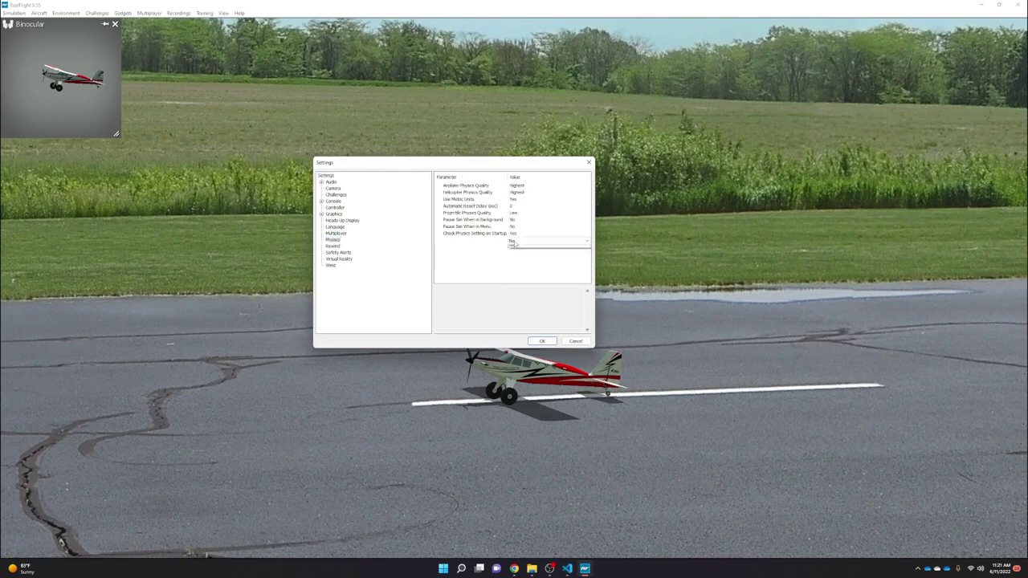
click(517, 256)
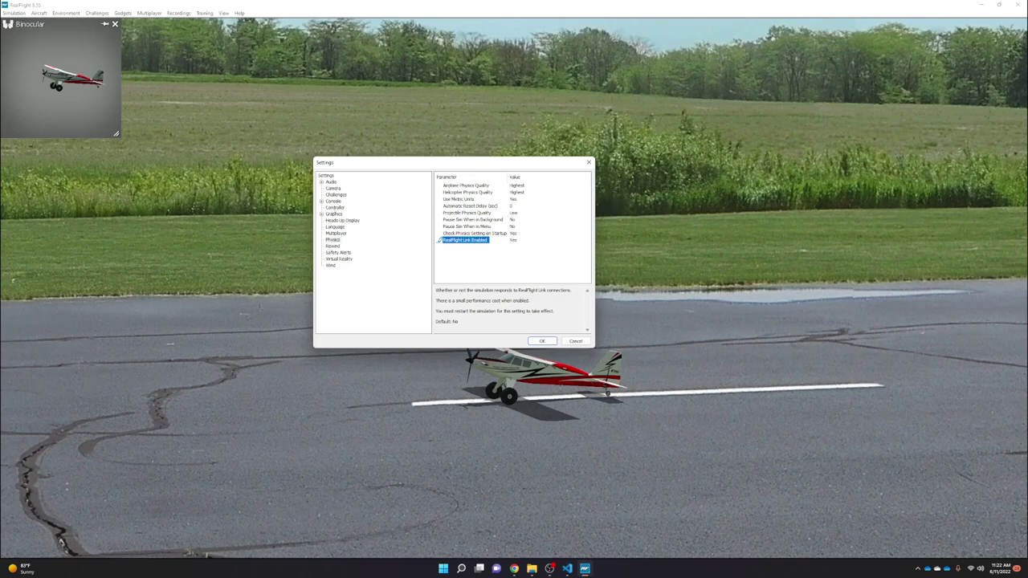
- Review the graphics quality parameters and accept the simulation settings
click(335, 215)
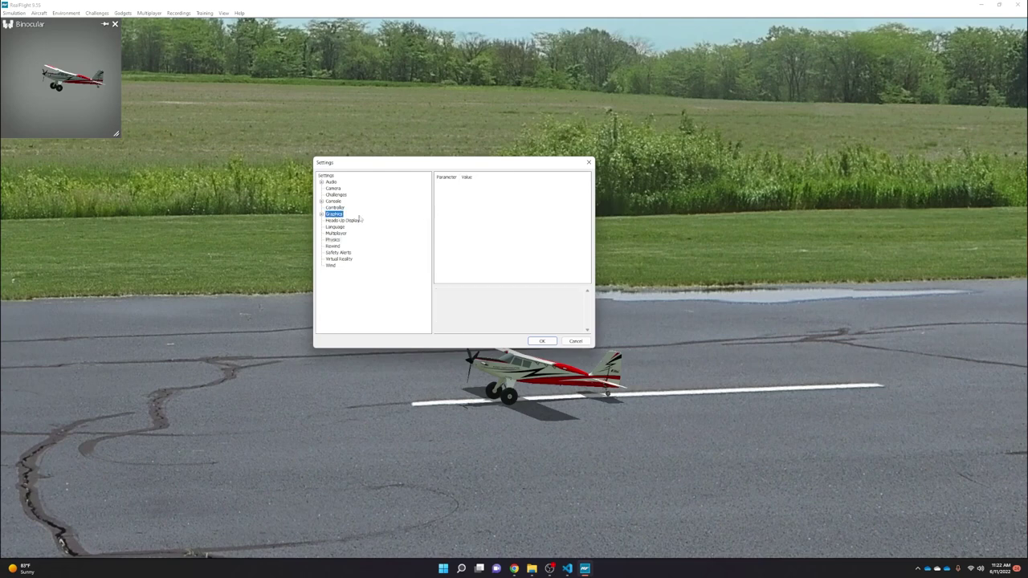
click(321, 215)
click(340, 220)
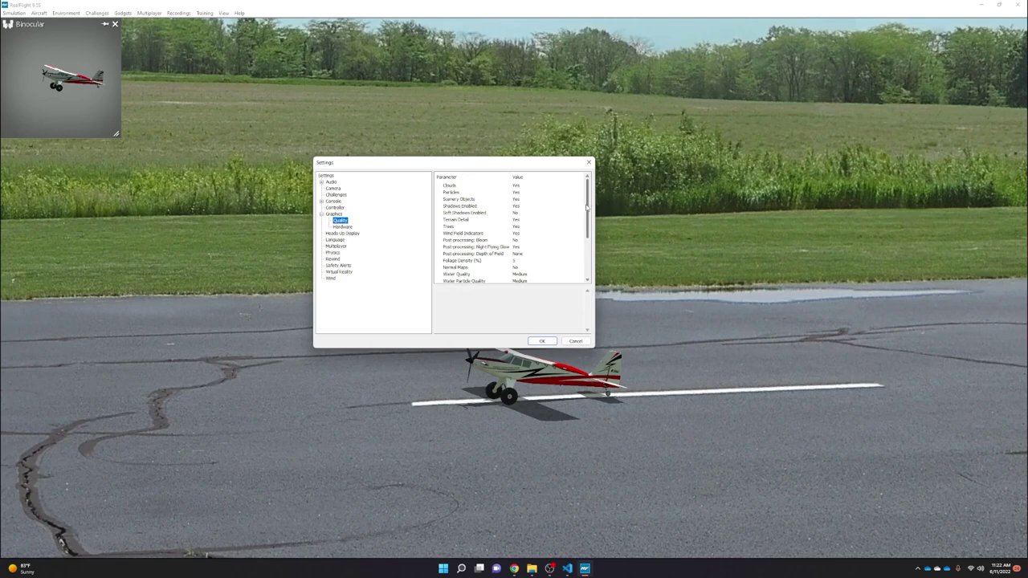
scroll(587, 218, down, 1)
scroll(587, 219, down, 1)
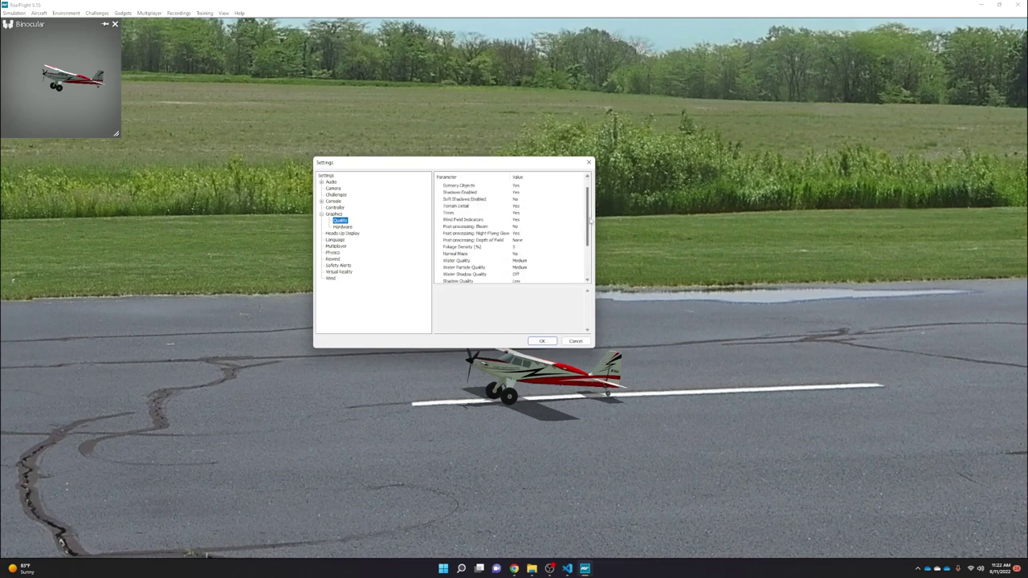
scroll(572, 214, up, 2)
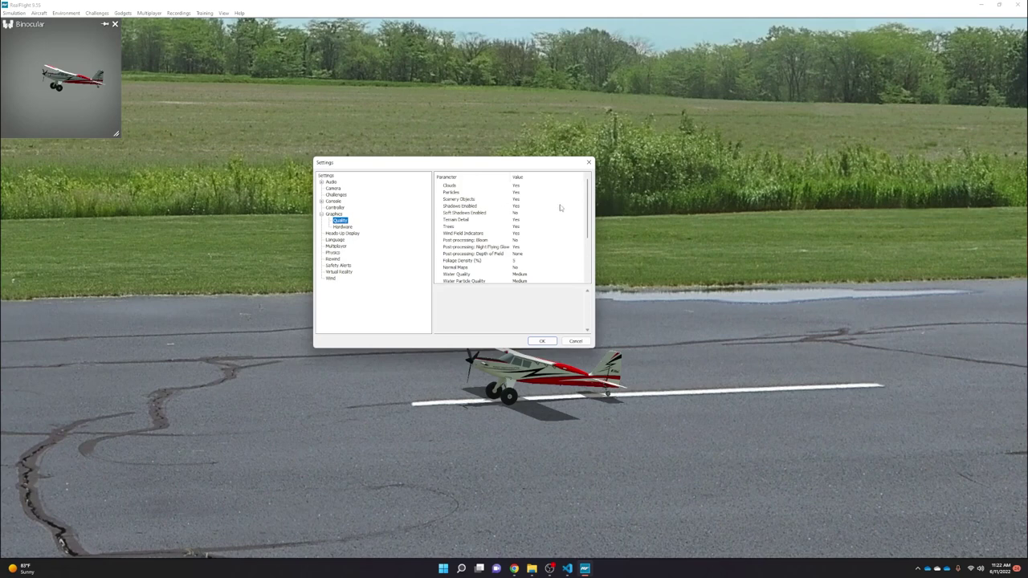
click(548, 343)
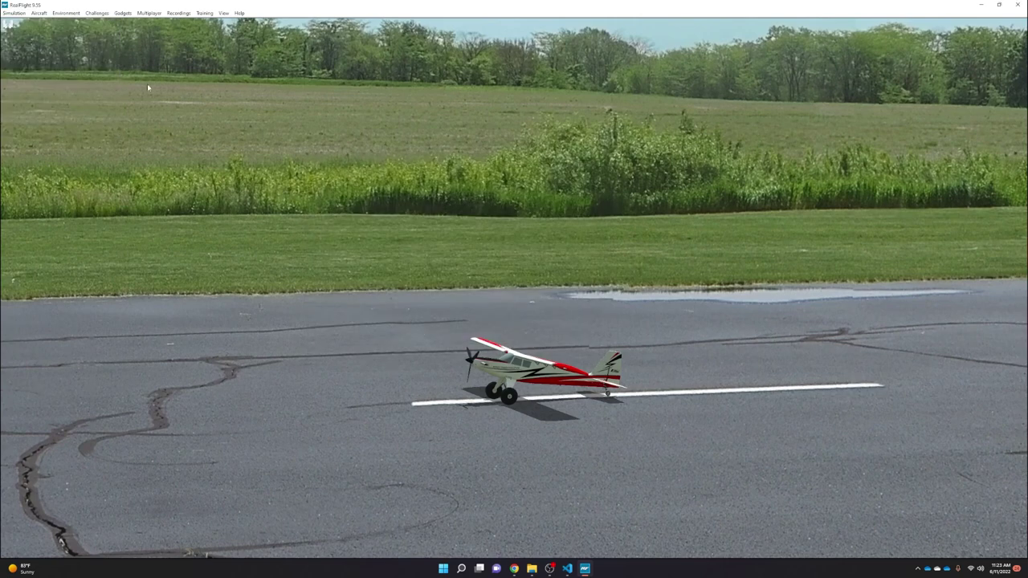
- Toggle the Unlimited Fuel option in the custom physics options and exit RealFlight
click(11, 14)
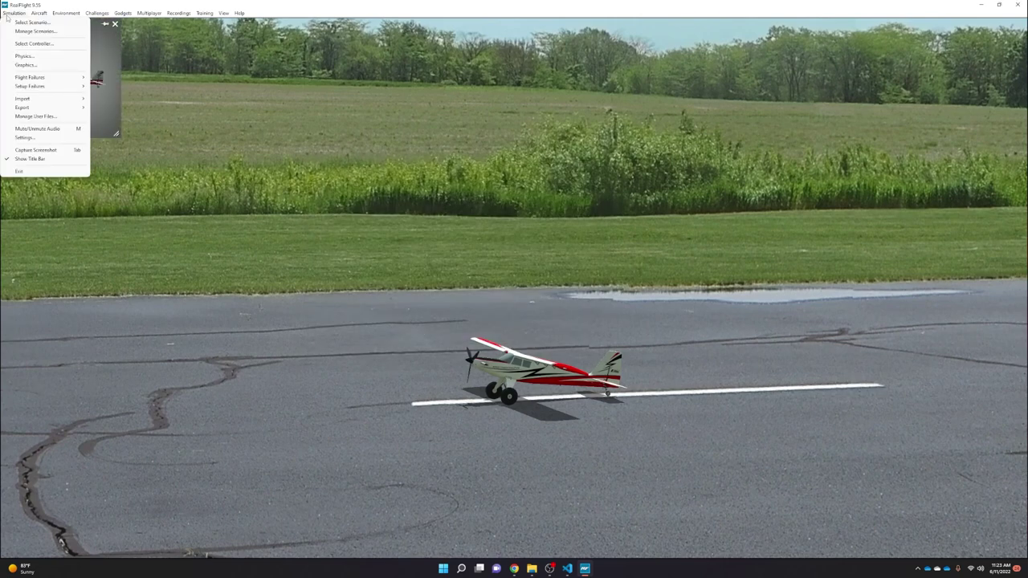
click(26, 56)
click(504, 232)
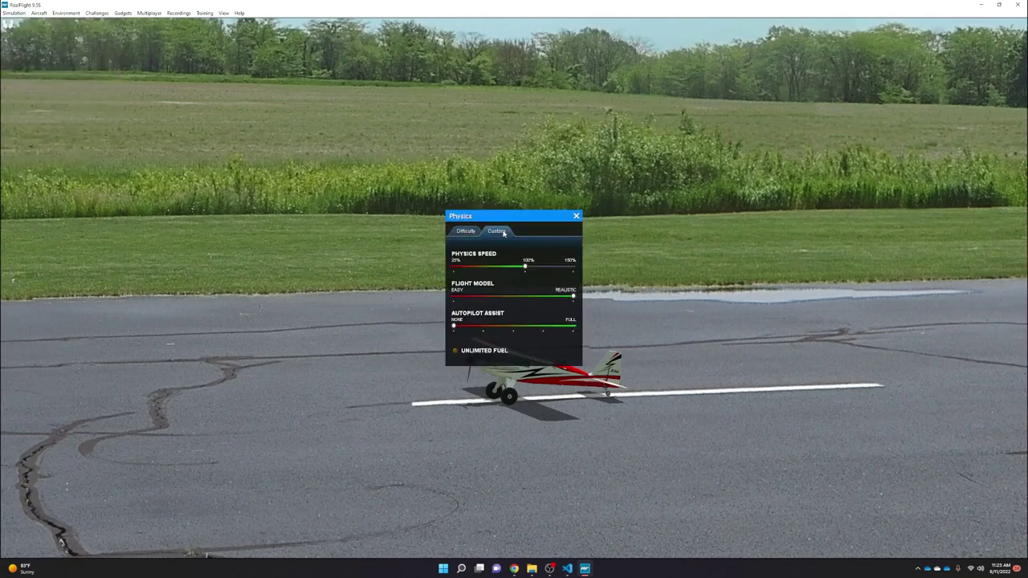
click(454, 353)
click(576, 216)
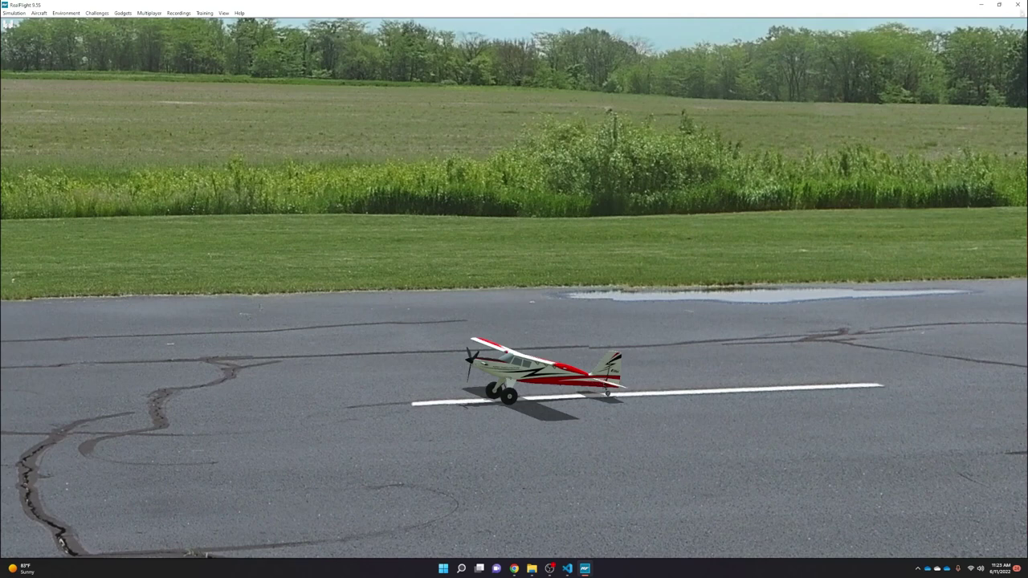
click(1018, 7)
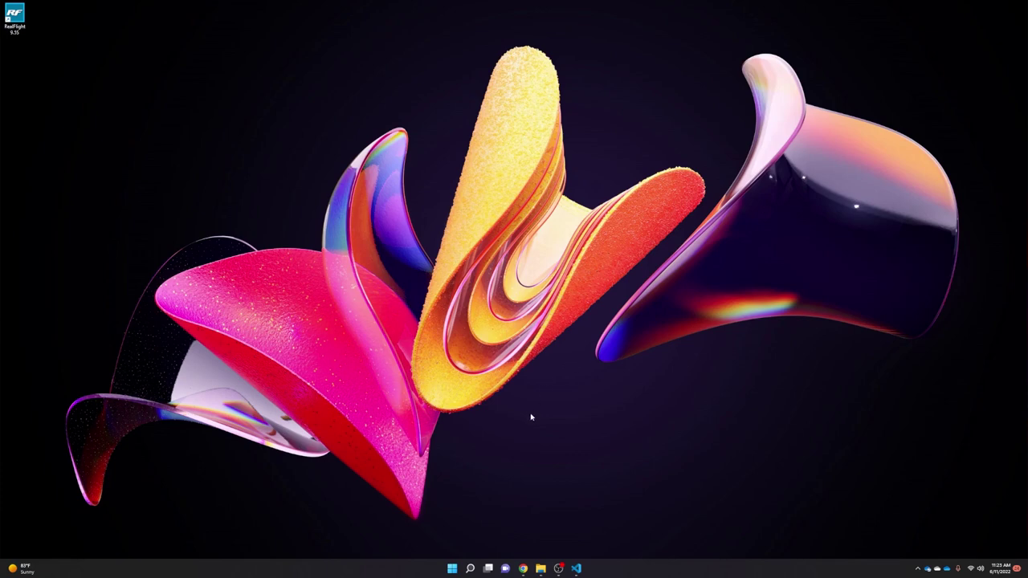
- Switch to File Explorer and inspect the contents of the flightaxis folder inside the RealFlight release folder
mouse_move(540, 568)
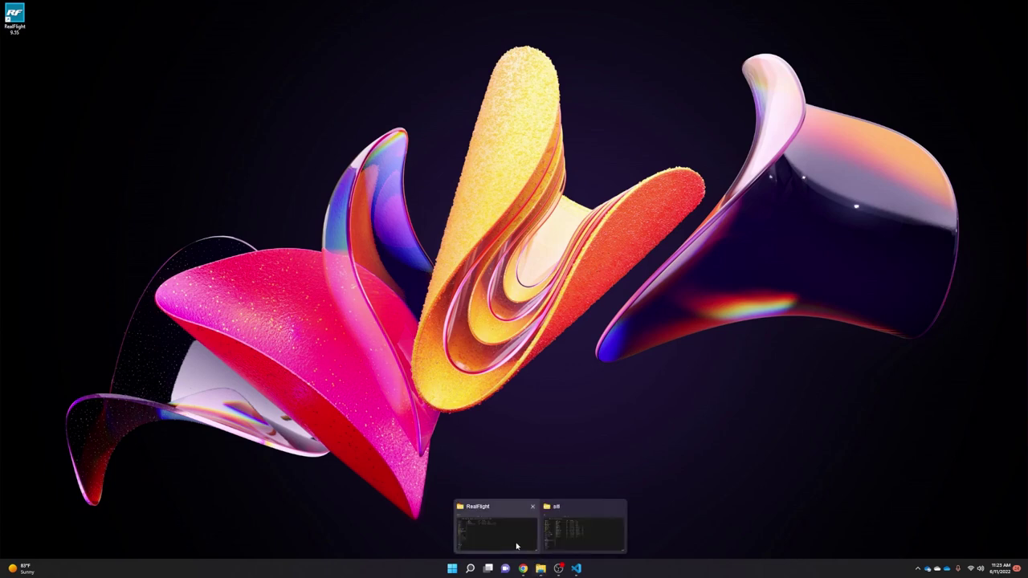
click(516, 546)
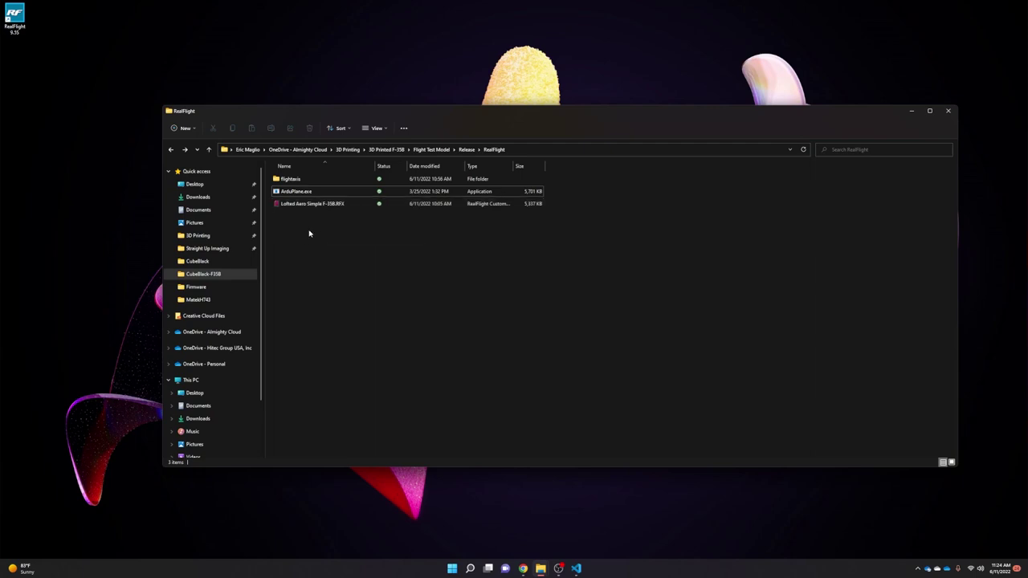
double_click(301, 181)
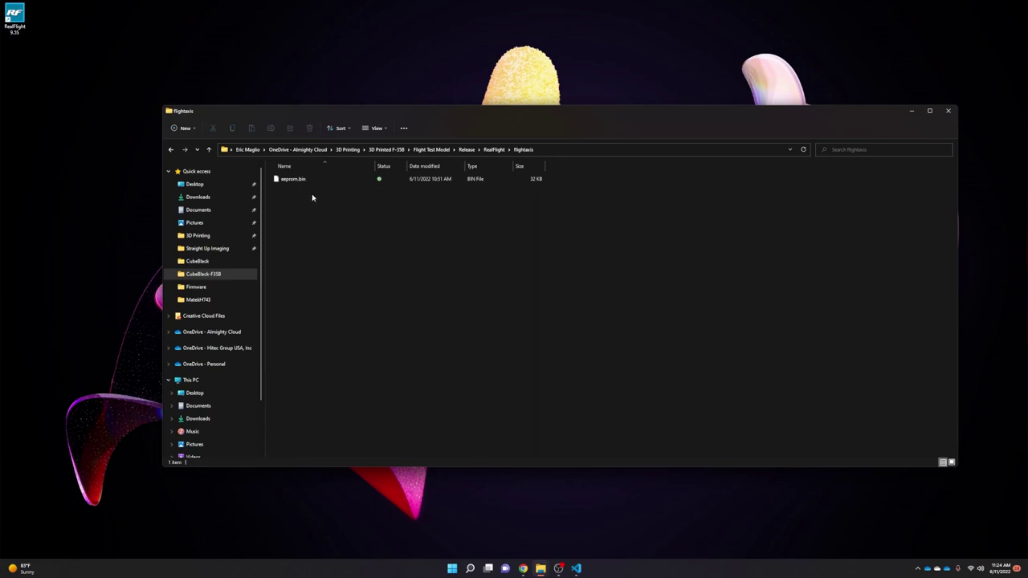
click(170, 150)
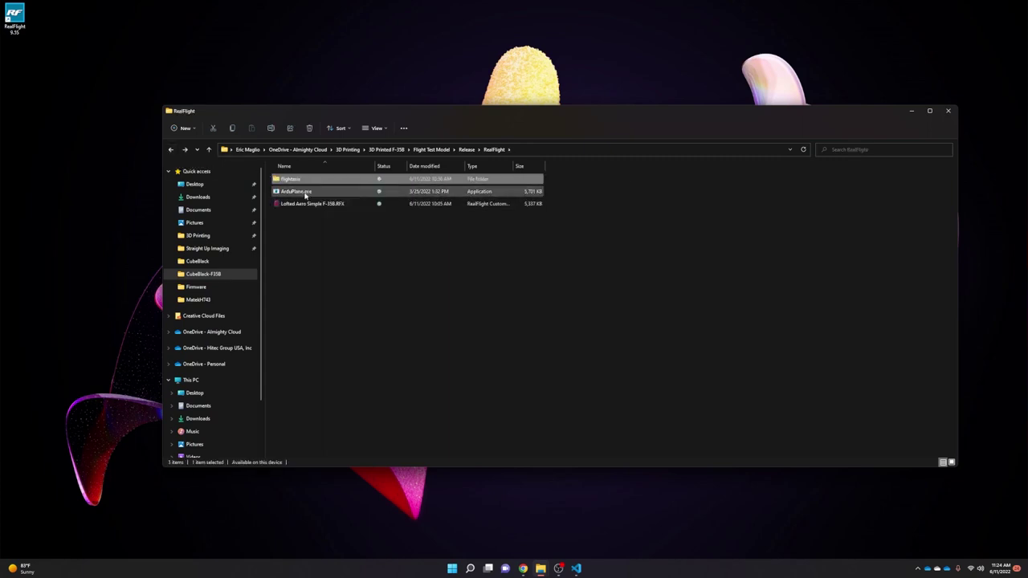
- Copy the flightaxis folder and ArduPlane.exe from the RealFlight folder into Mission Planner's sitl folder, replacing the existing files
ctrl+click(297, 192)
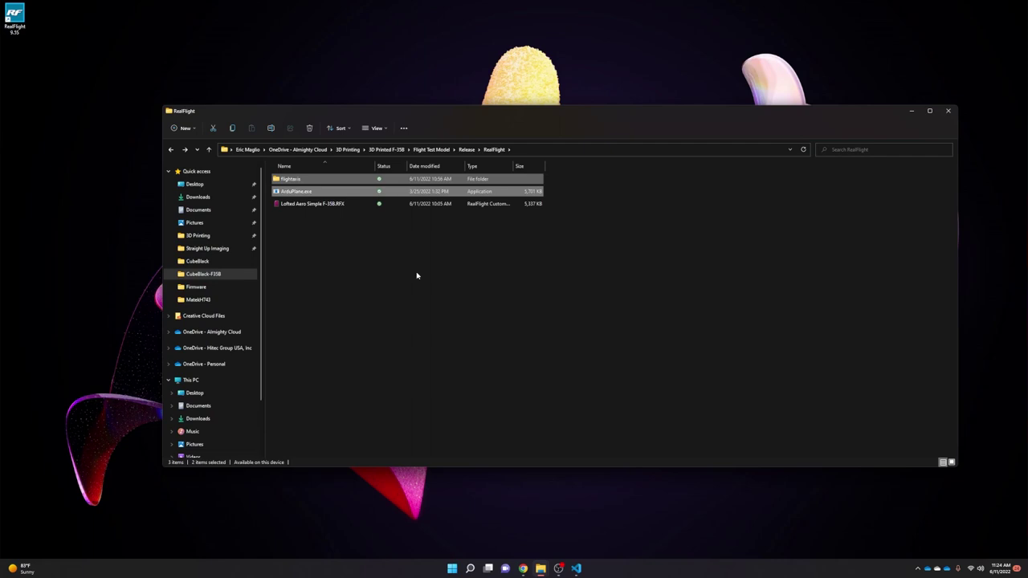
click(542, 569)
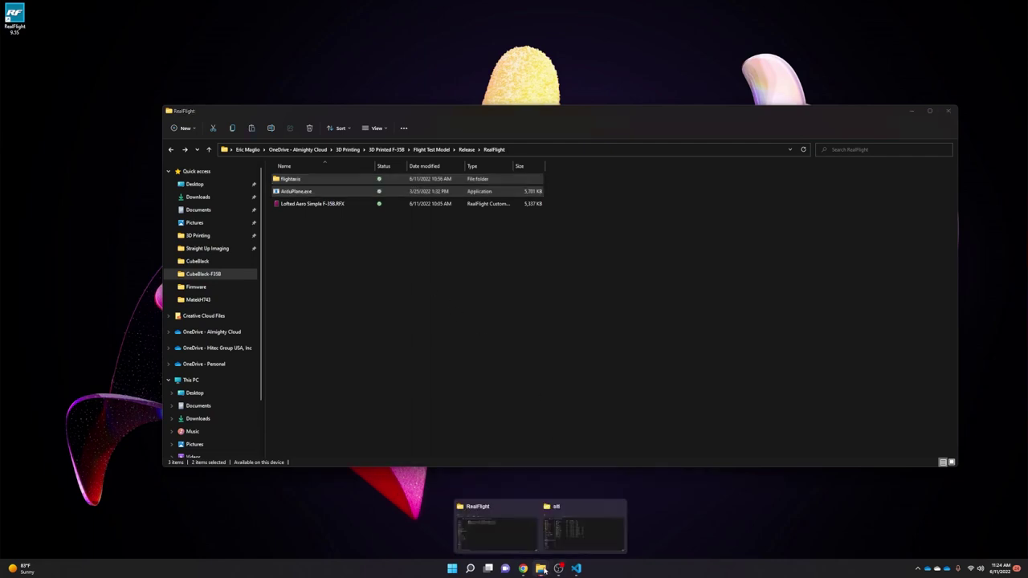
click(582, 527)
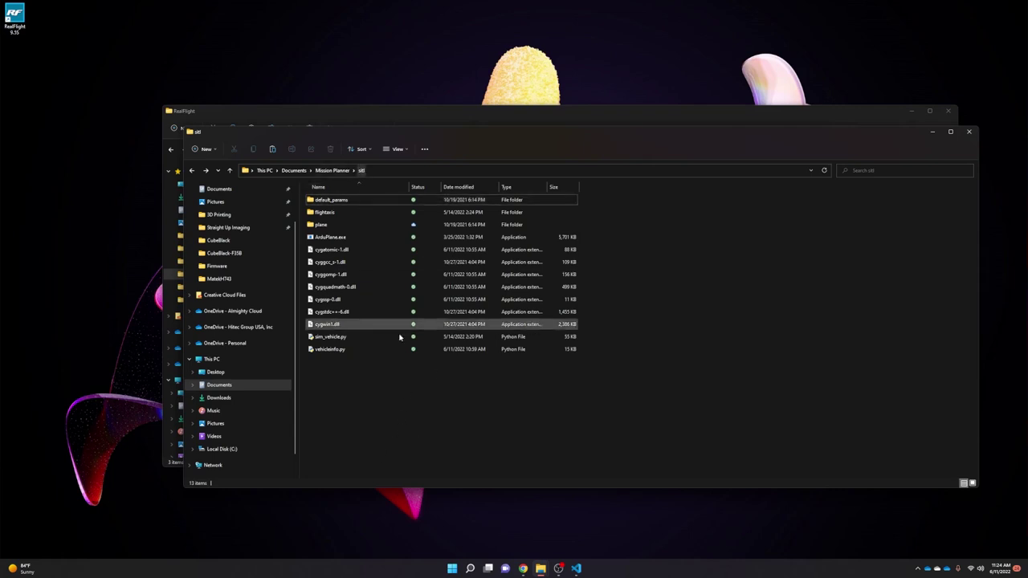
key(ctrl+v)
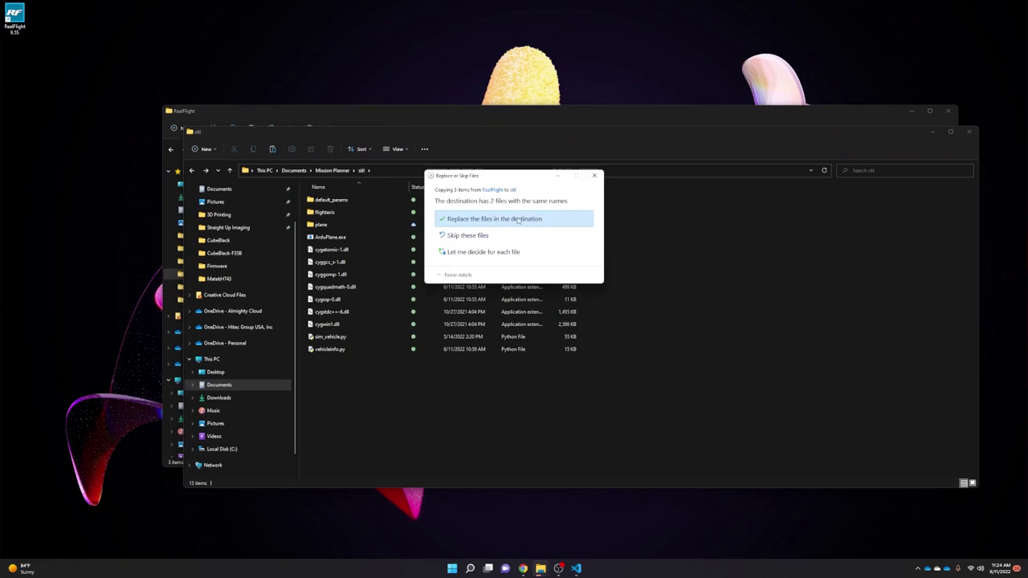
click(518, 220)
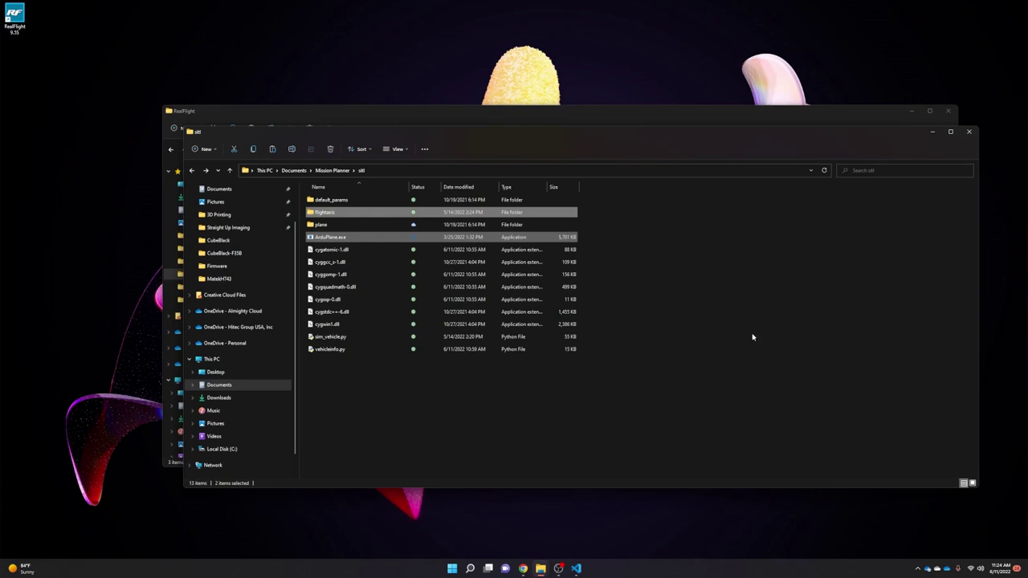
- Minimize both File Explorer windows, launch RealFlight 9.5S from the desktop, and enter the flying field with the Physics dialog closed
click(755, 358)
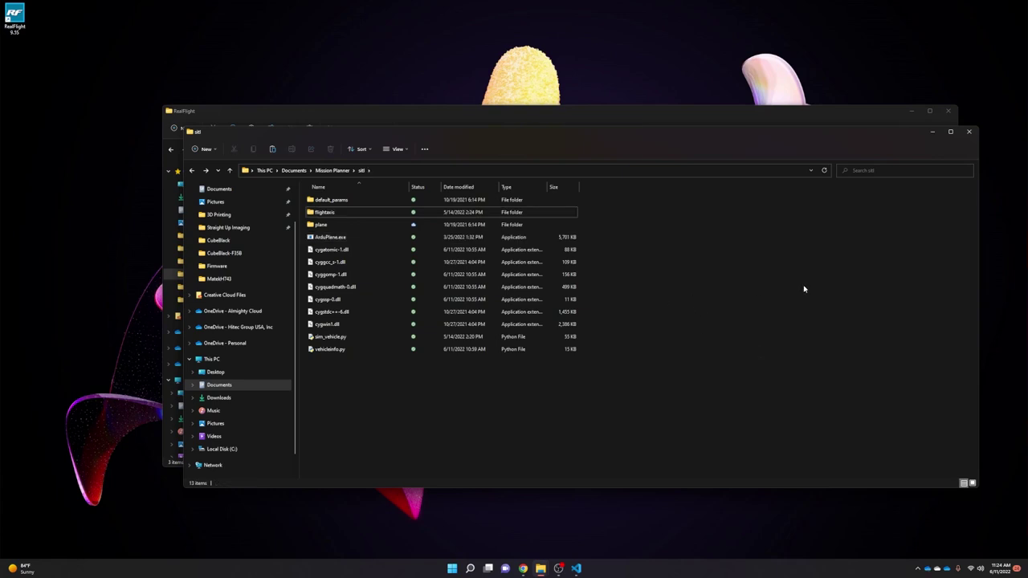
click(933, 135)
click(914, 113)
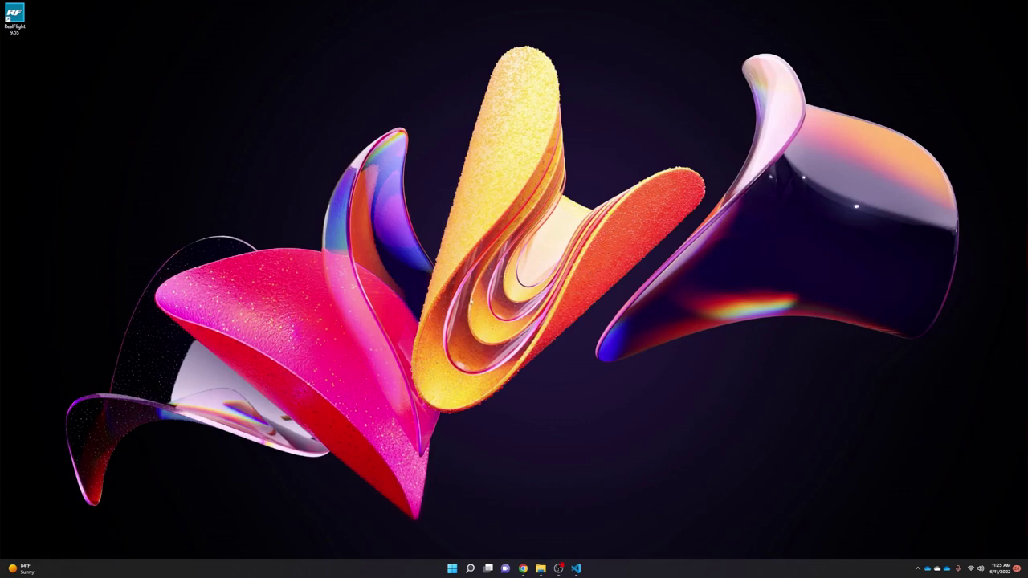
double_click(14, 16)
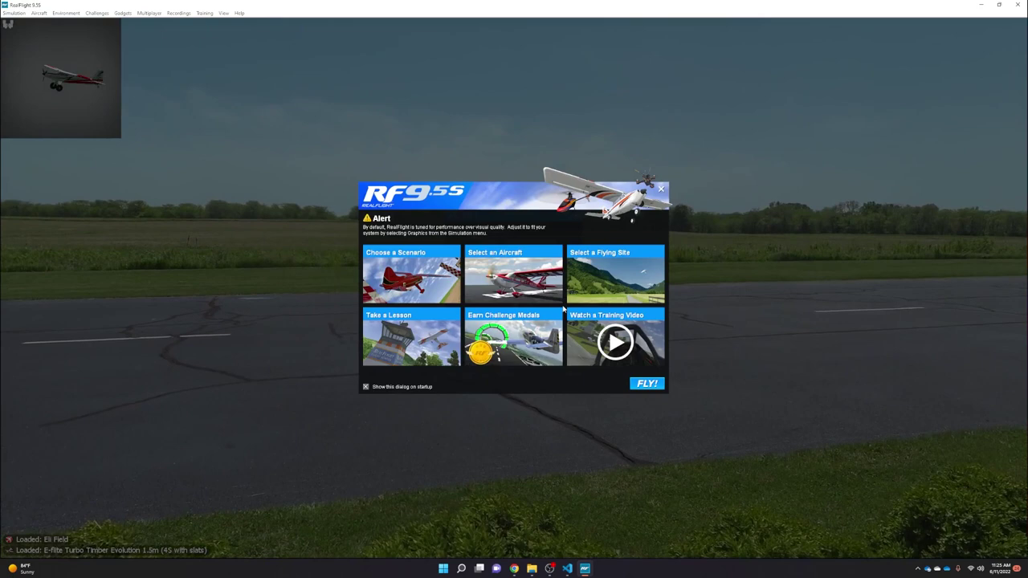
click(647, 384)
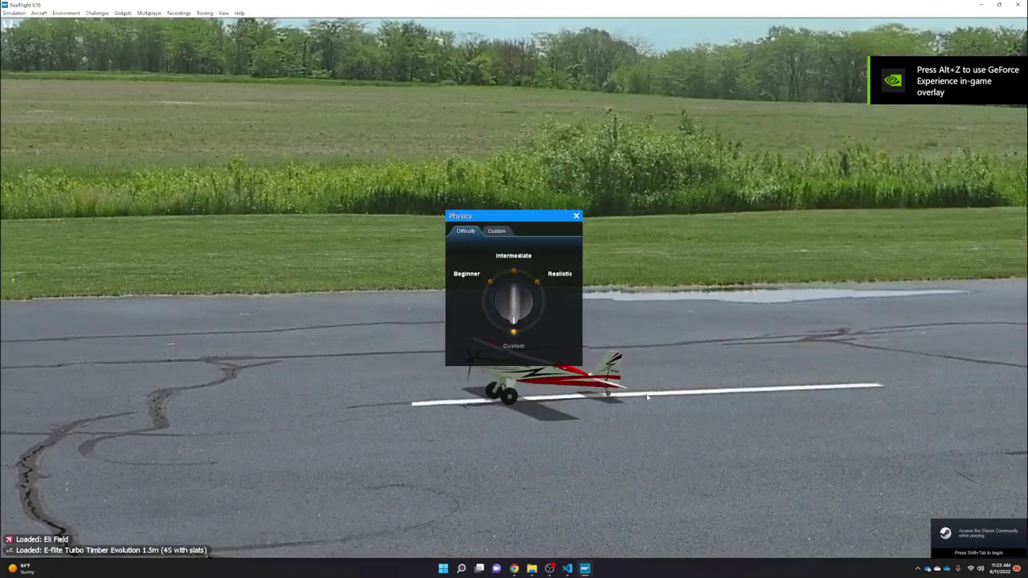
click(576, 216)
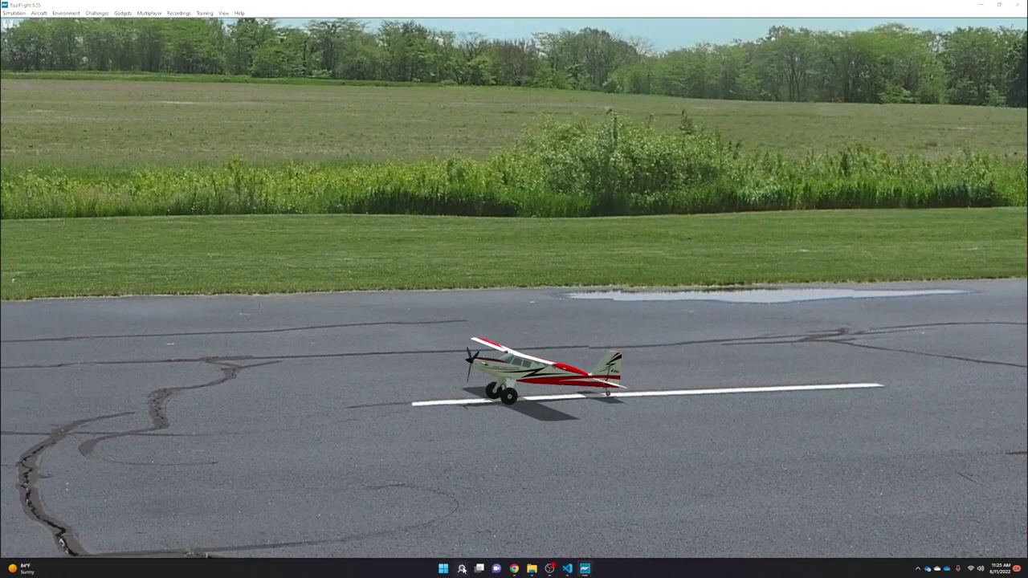
- Find Mission Planner with the Windows search and launch it
click(462, 569)
text(m)
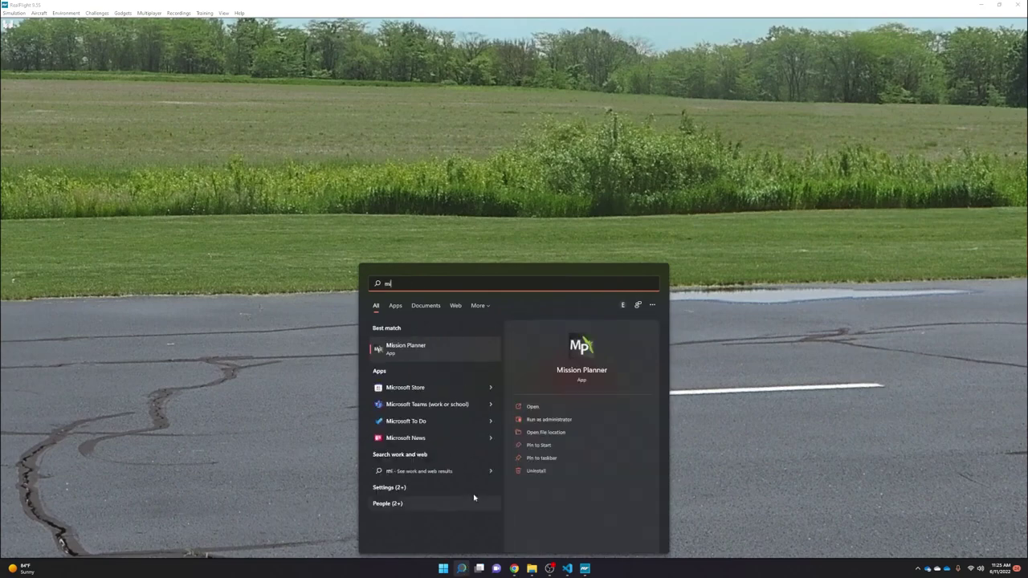
text(i)
click(444, 359)
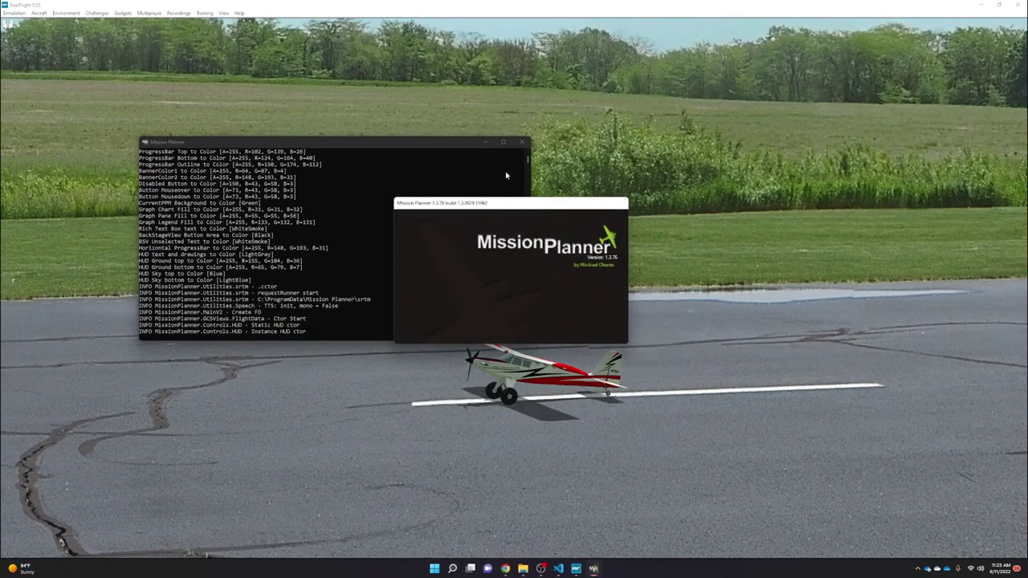
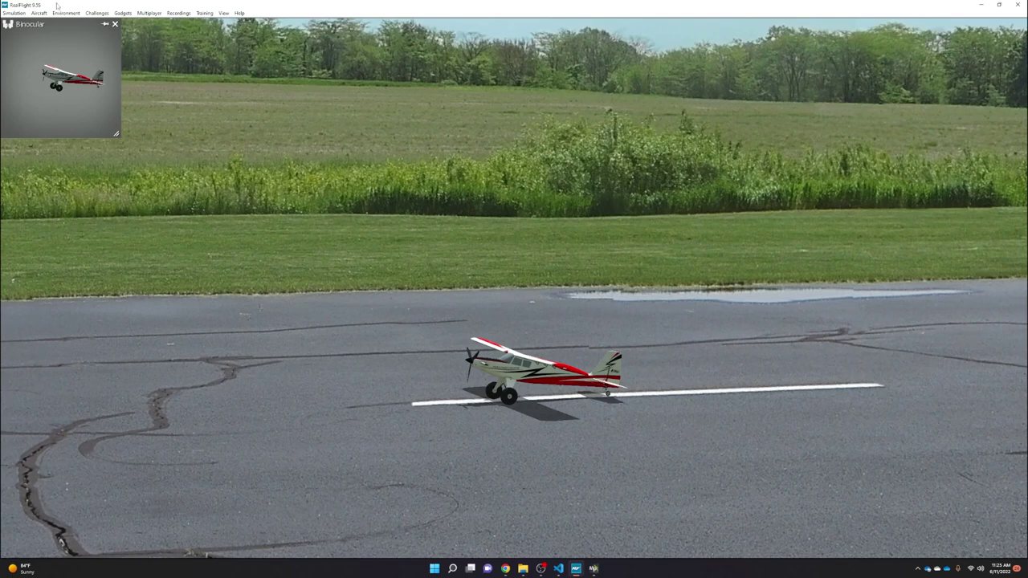
- In RealFlight, import the archive Lofted Aero Simple F-35B.RFX from the RealFlight folder, skipping all conflicting files that already exist
click(16, 14)
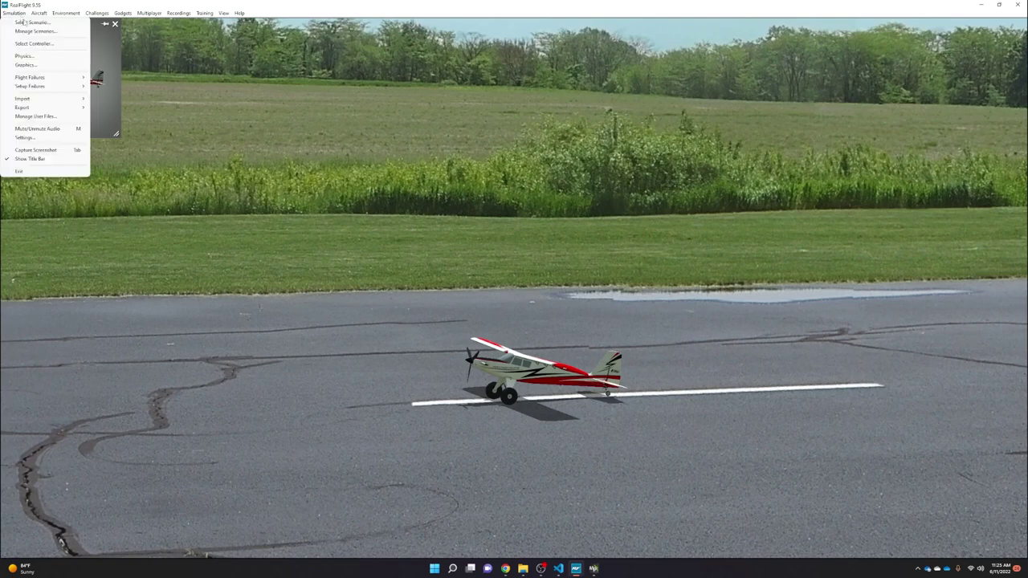
mouse_move(54, 99)
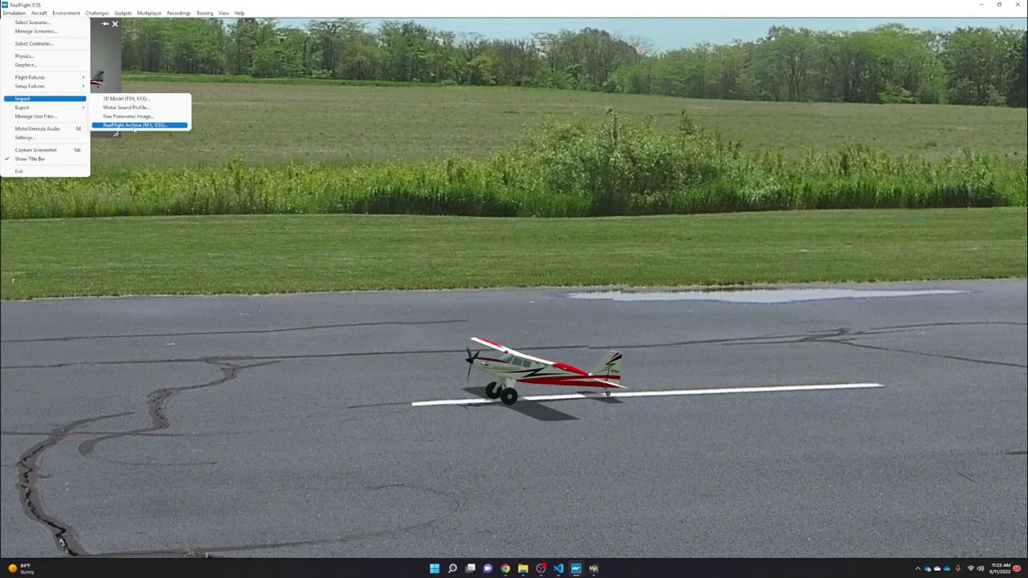
click(134, 126)
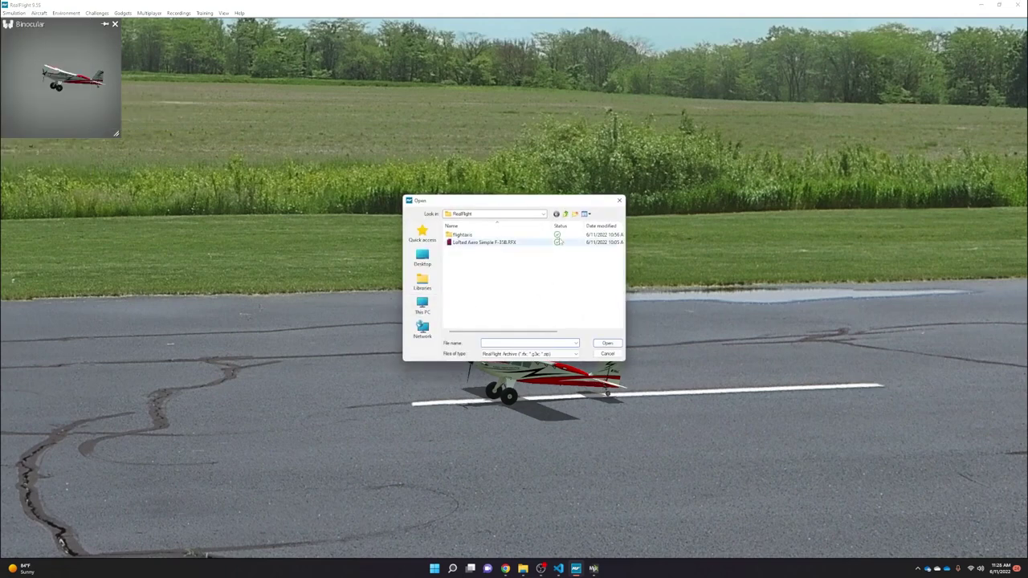
click(543, 214)
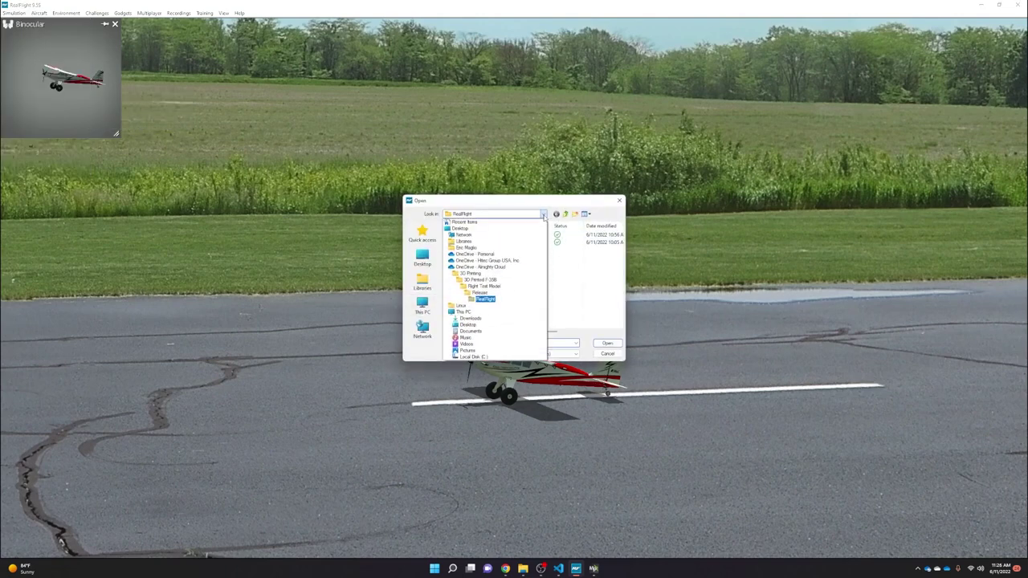
click(492, 301)
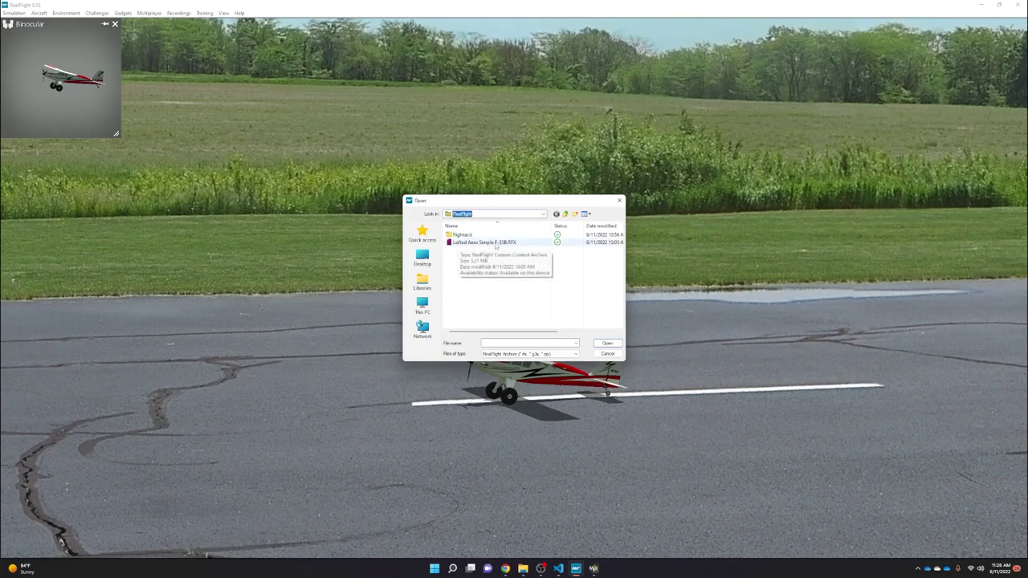
click(506, 246)
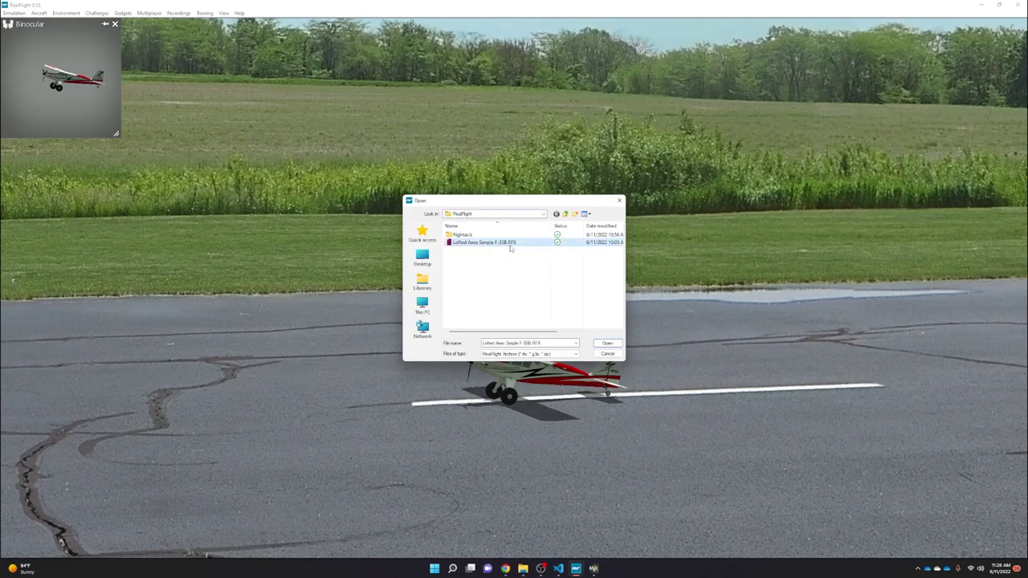
click(608, 343)
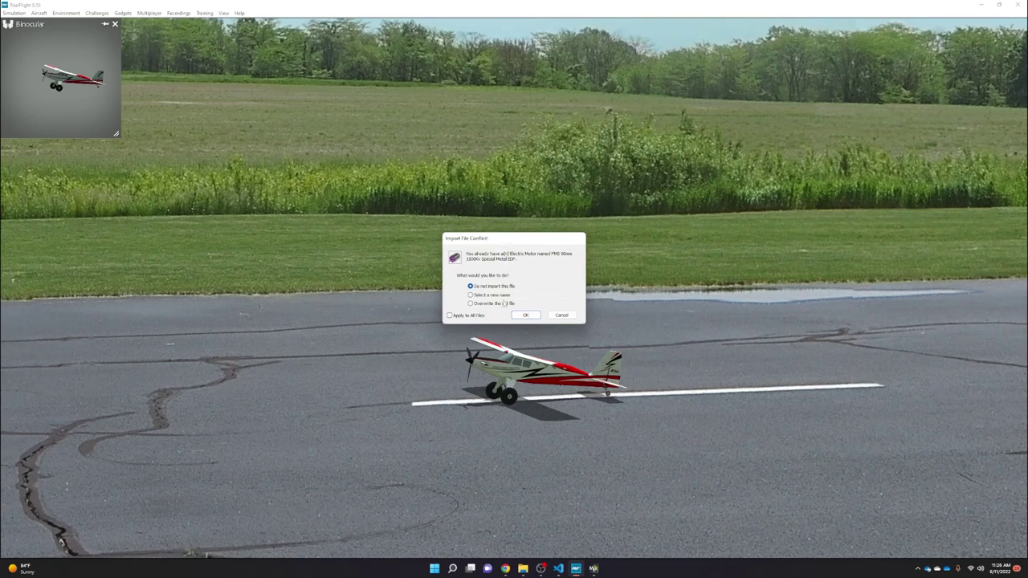
click(450, 316)
click(527, 316)
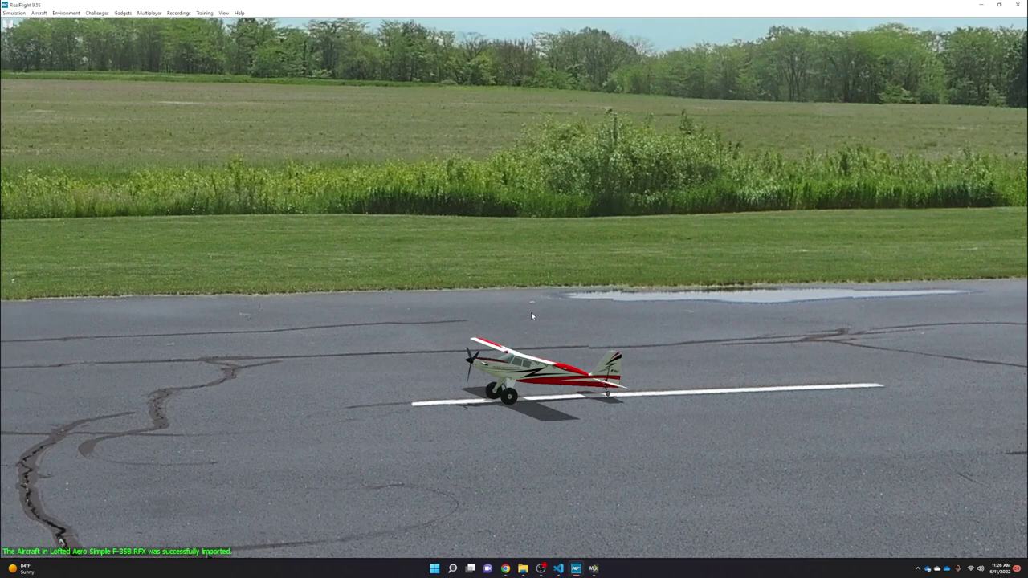
- Load the custom aircraft Lofted Aero Simple F-35B as the active aircraft
click(40, 13)
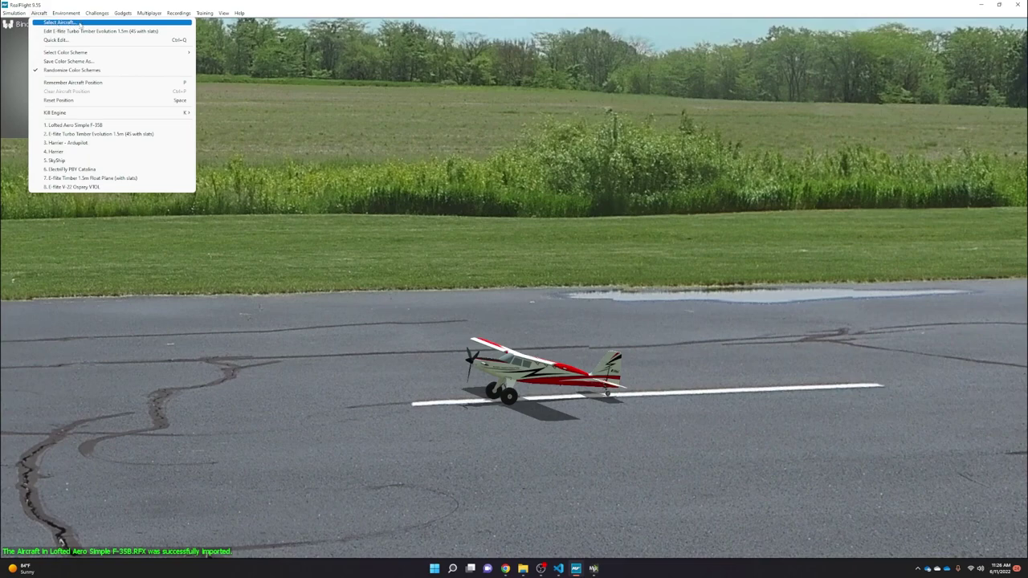
click(79, 25)
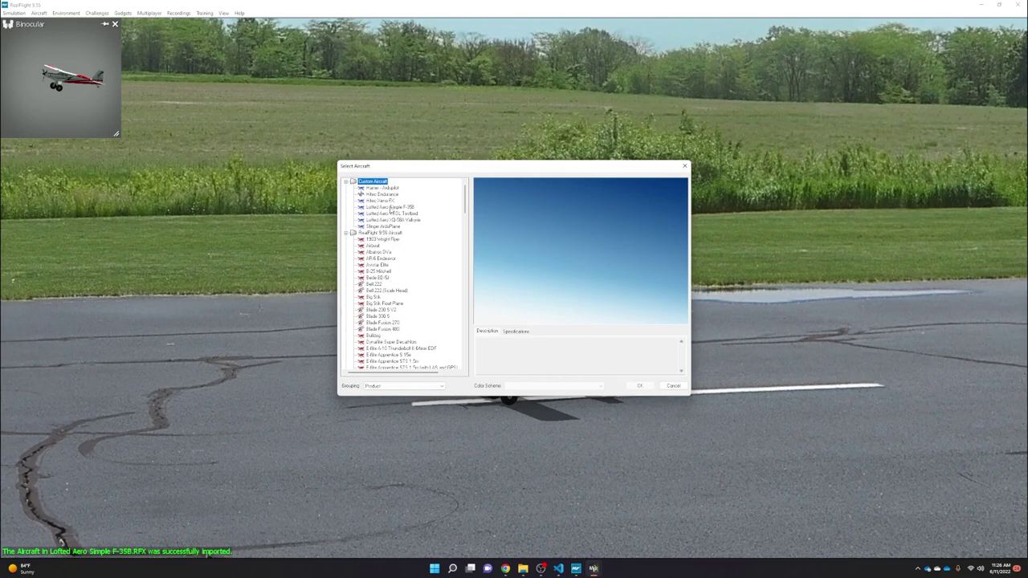
click(398, 208)
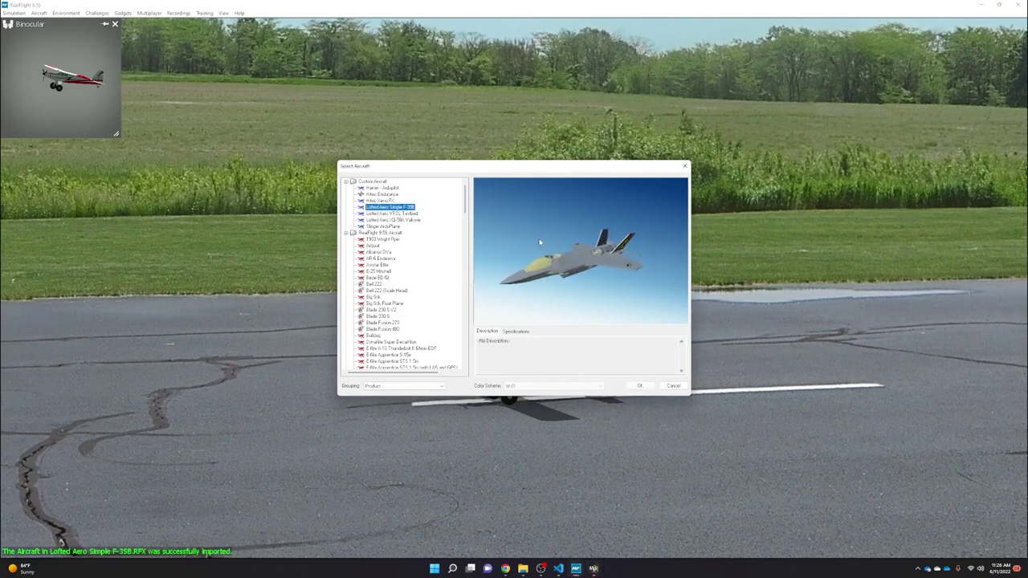
click(645, 388)
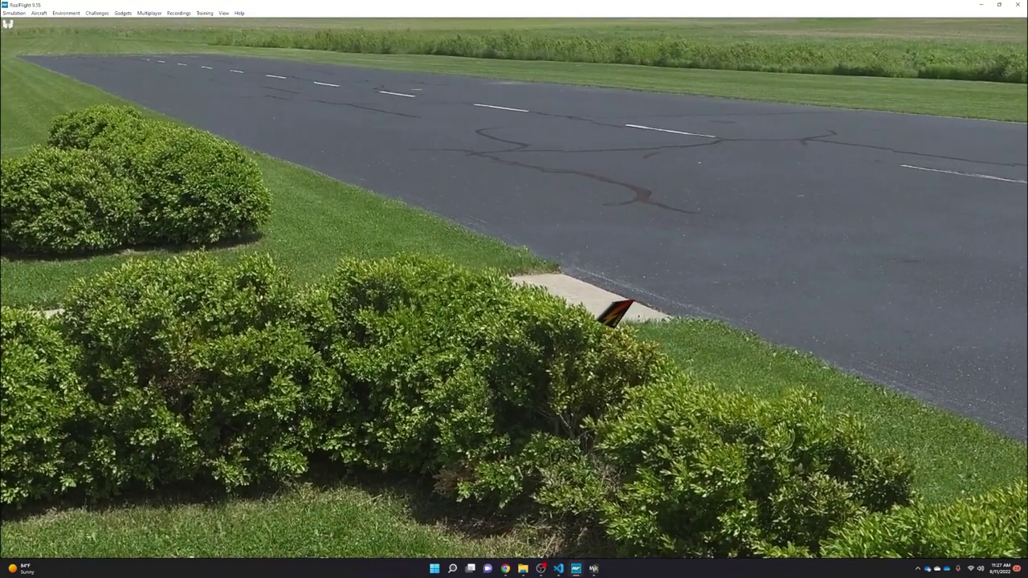
- Switch to Mission Planner's simulation setup, enable Skip Download, and set the home heading to 37 on the runway
key(alt+Tab)
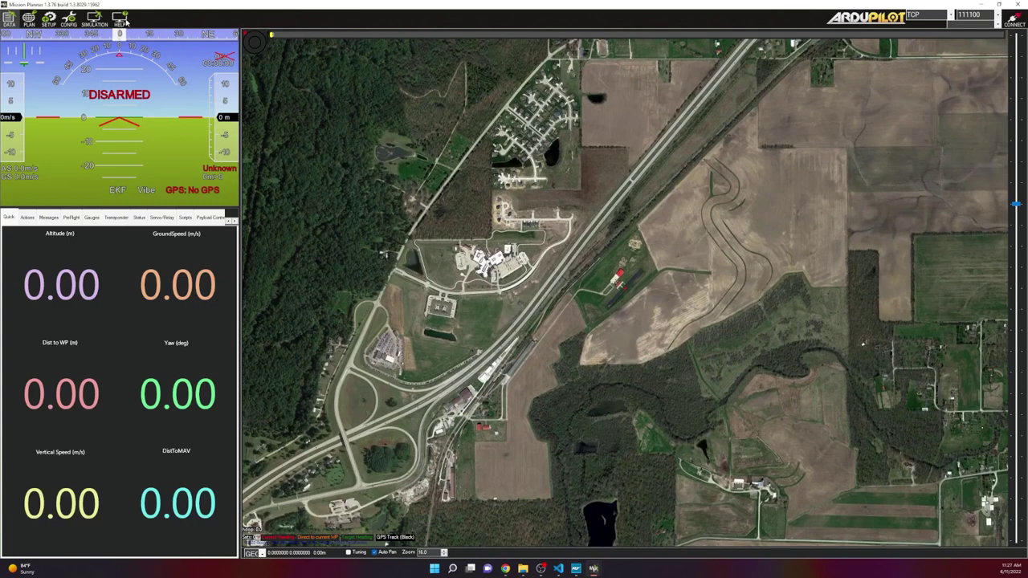
click(94, 19)
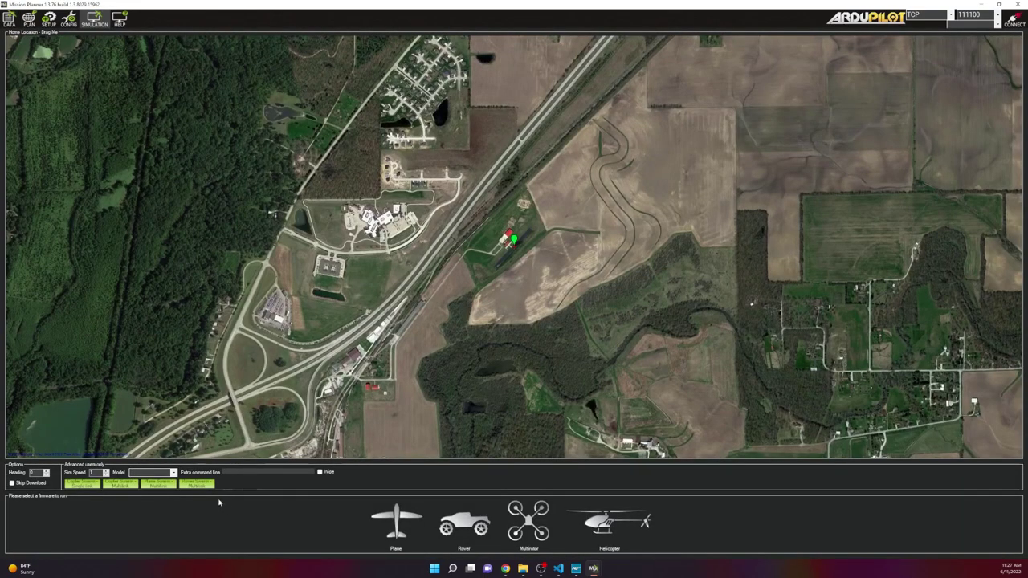
click(11, 484)
click(11, 483)
scroll(569, 249, up, 4)
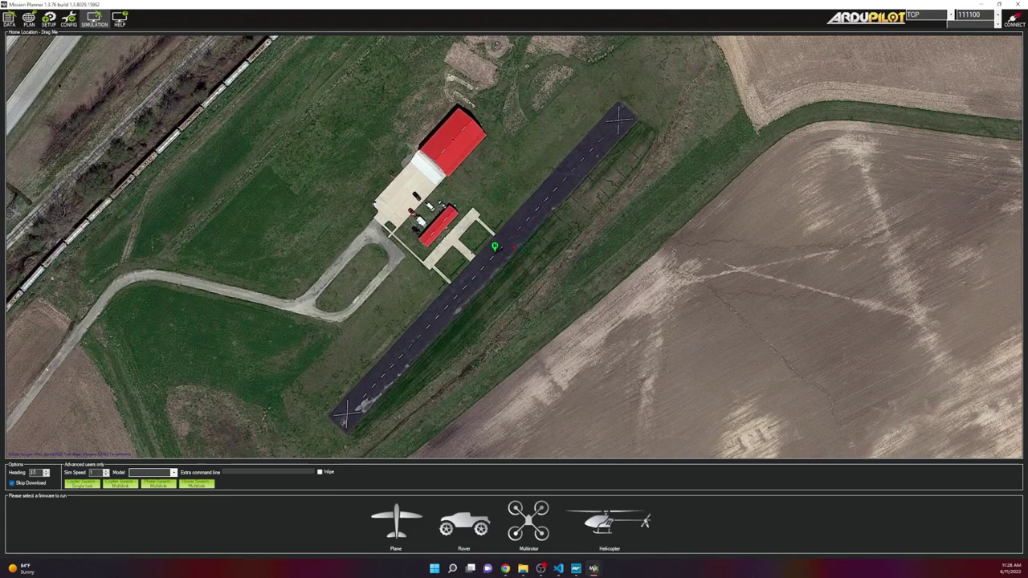
- Set the simulation model to flightaxis and start the Plane firmware simulation
click(173, 474)
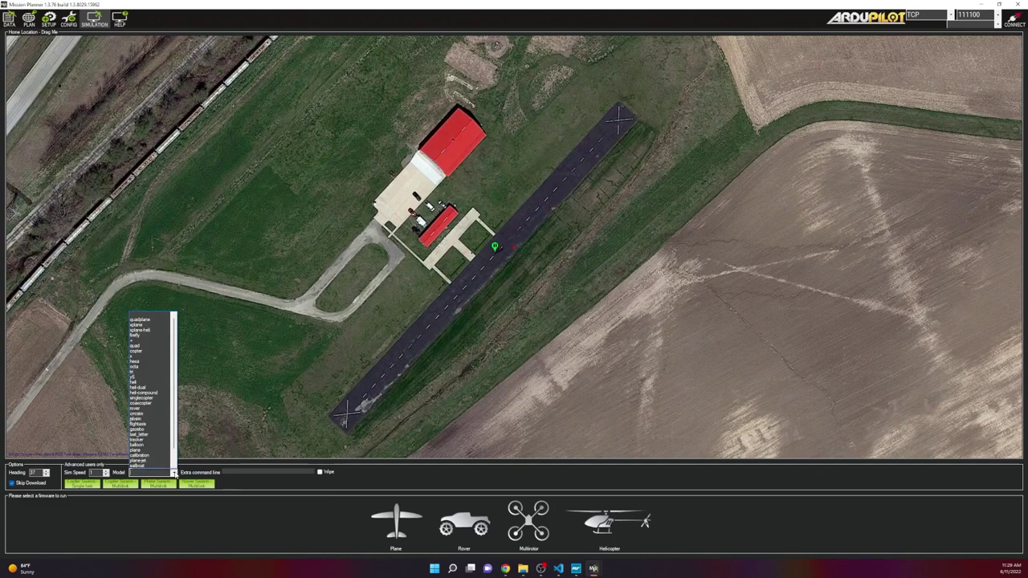
click(147, 425)
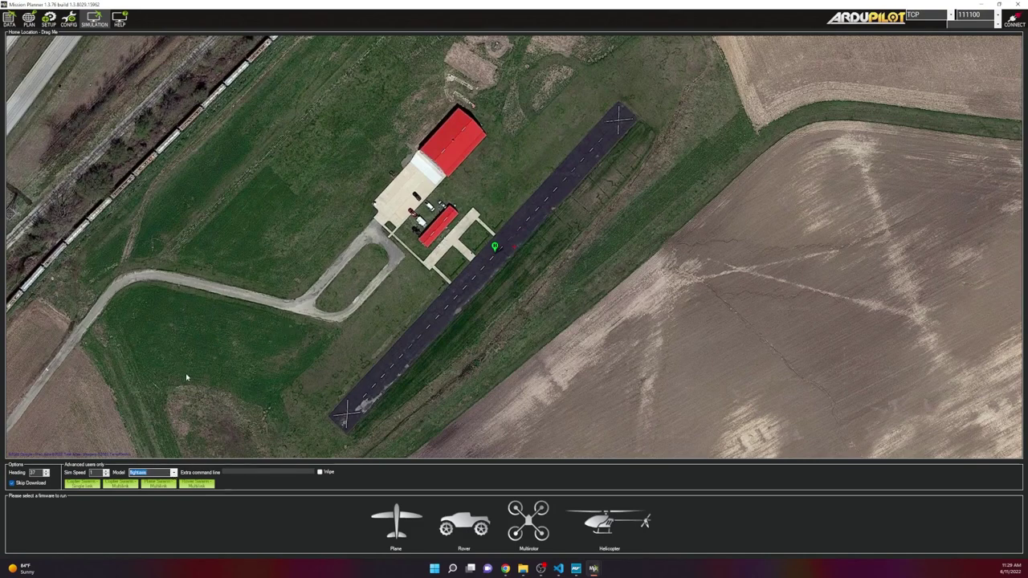
click(396, 519)
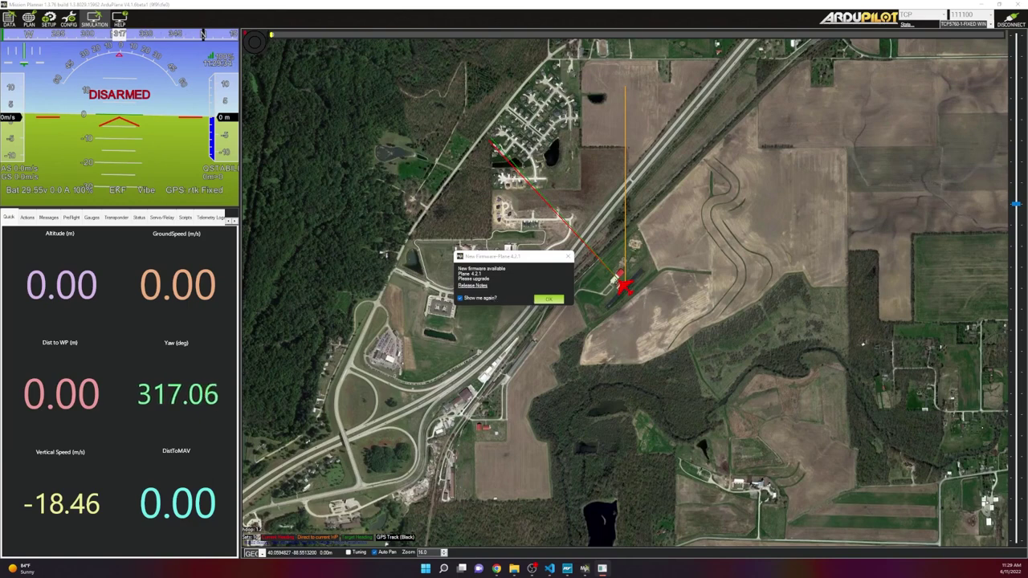
- Dismiss the new firmware notice, switch back to RealFlight, and reset the F-35B's position on the runway
key(Return)
key(alt+Tab)
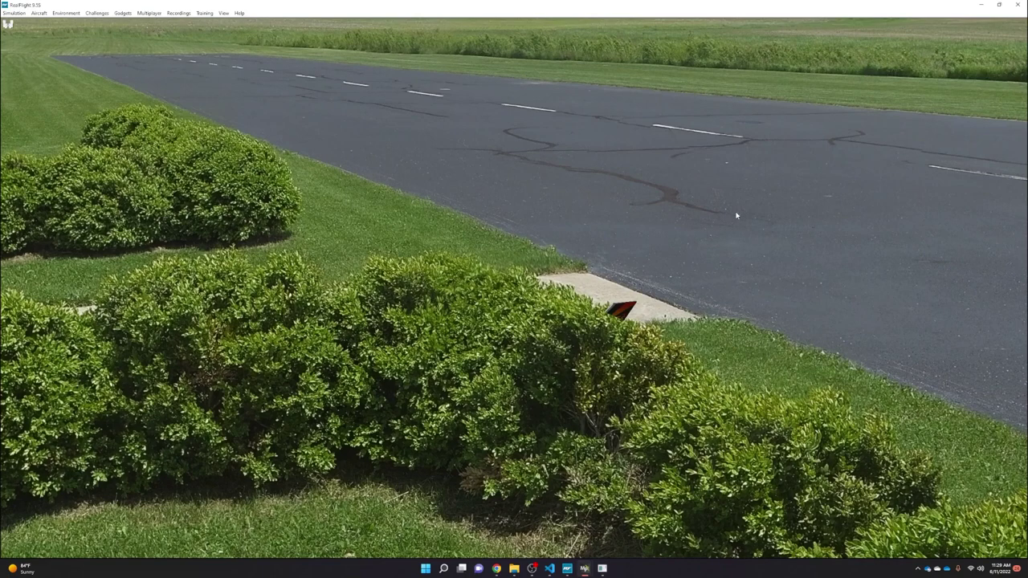
key(space)
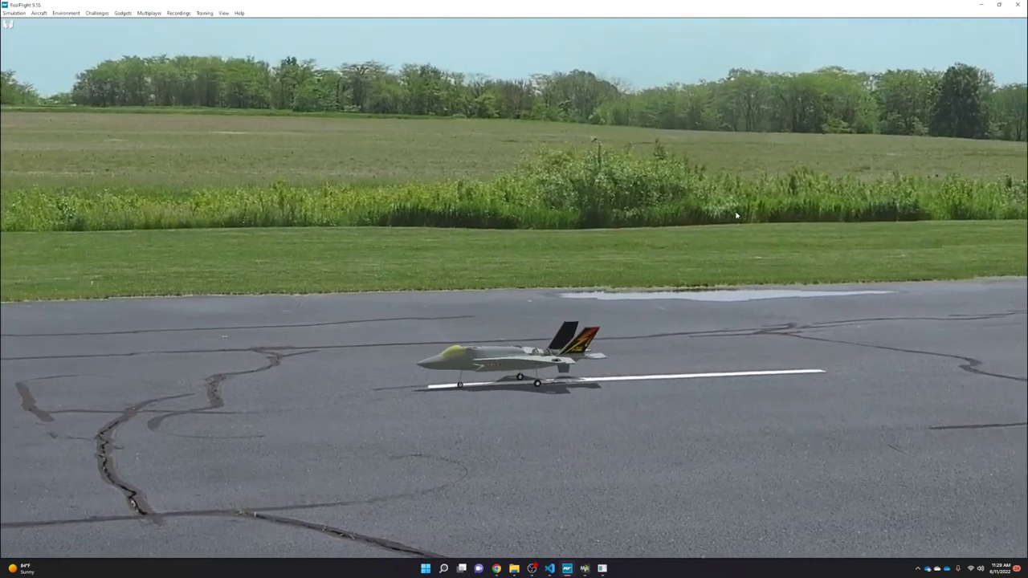